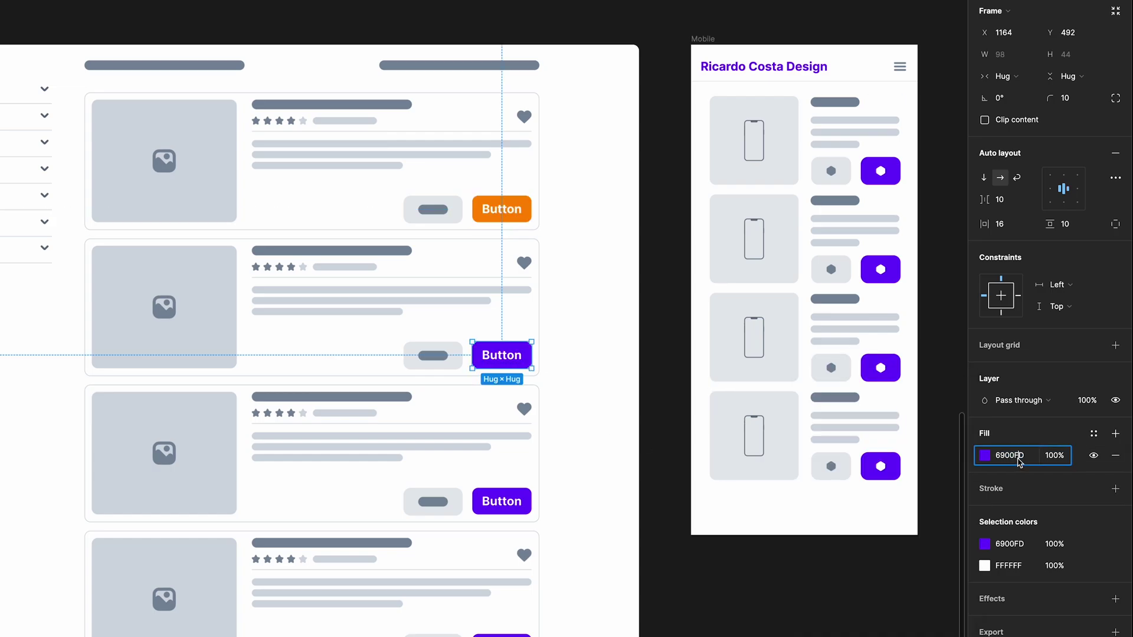
click(984, 455)
Step: Recolour the second and third desktop card buttons from purple to orange
drag(953, 587, 854, 587)
click(502, 501)
drag(953, 586, 853, 587)
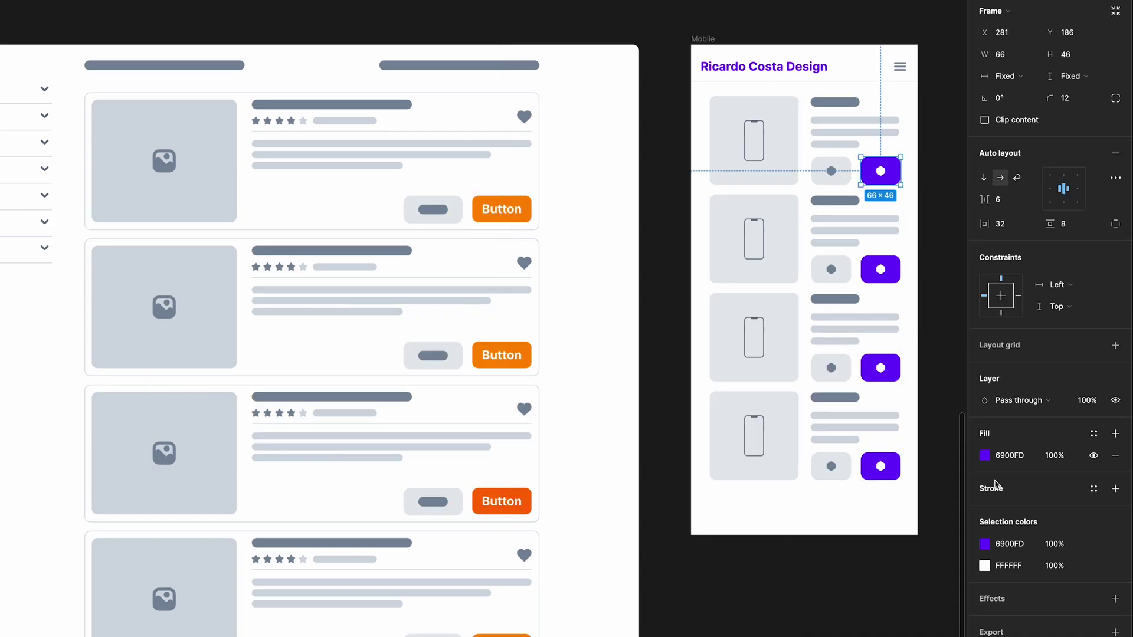
Step: Recolour the mobile mockup buttons from purple 6900FD to orange
click(984, 455)
drag(953, 587, 854, 587)
click(880, 269)
click(984, 454)
drag(953, 587, 854, 587)
click(894, 395)
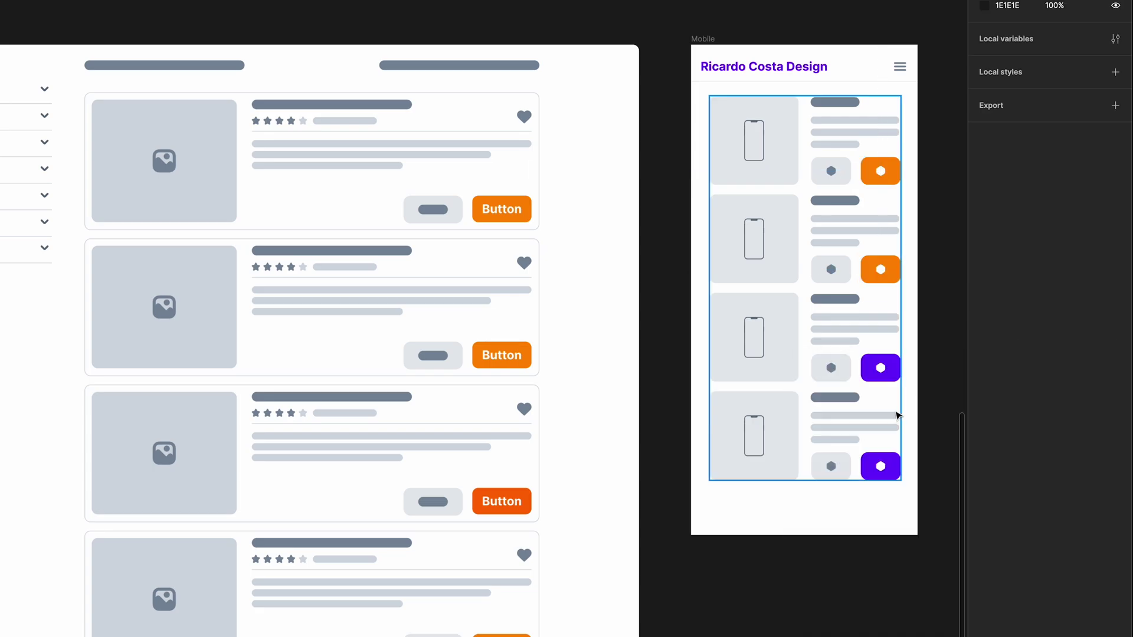
click(880, 367)
click(984, 455)
drag(953, 587, 854, 587)
click(880, 466)
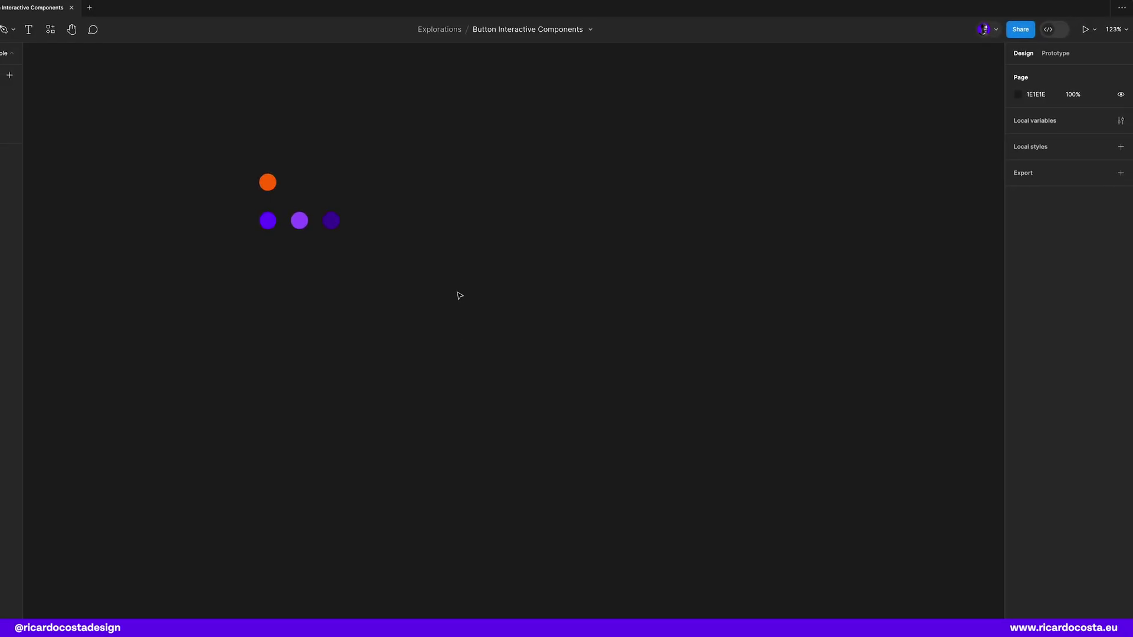
Step: Add a 'Button' text label on the canvas
click(28, 30)
click(472, 331)
text(Button)
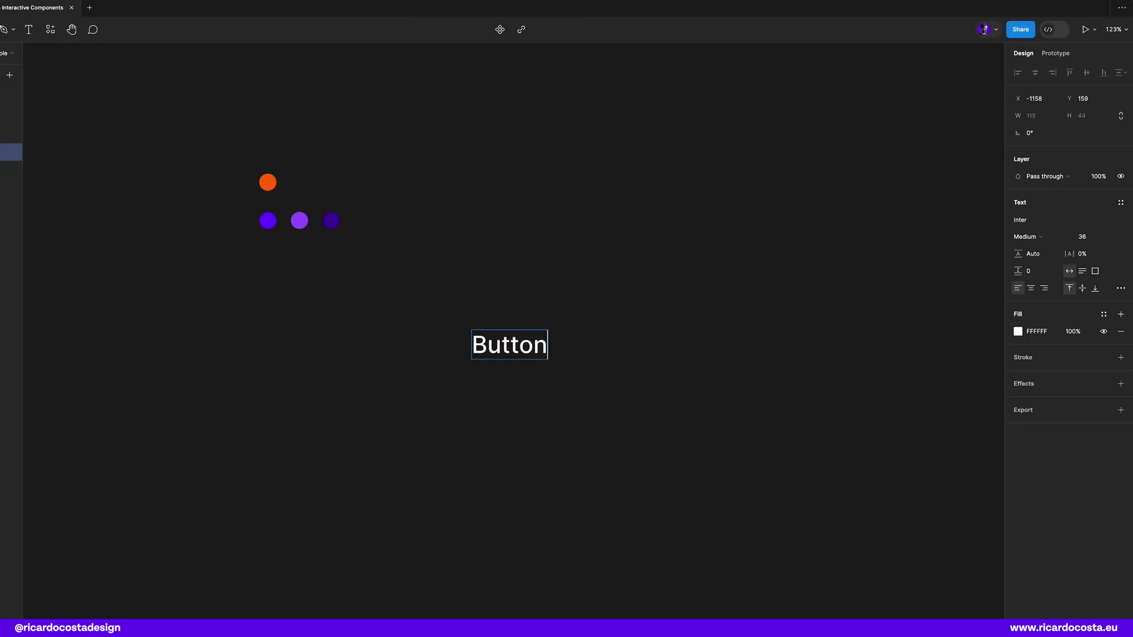
key(Escape)
Step: Wrap the text in an auto-layout frame with 16 horizontal padding
key(shift+a)
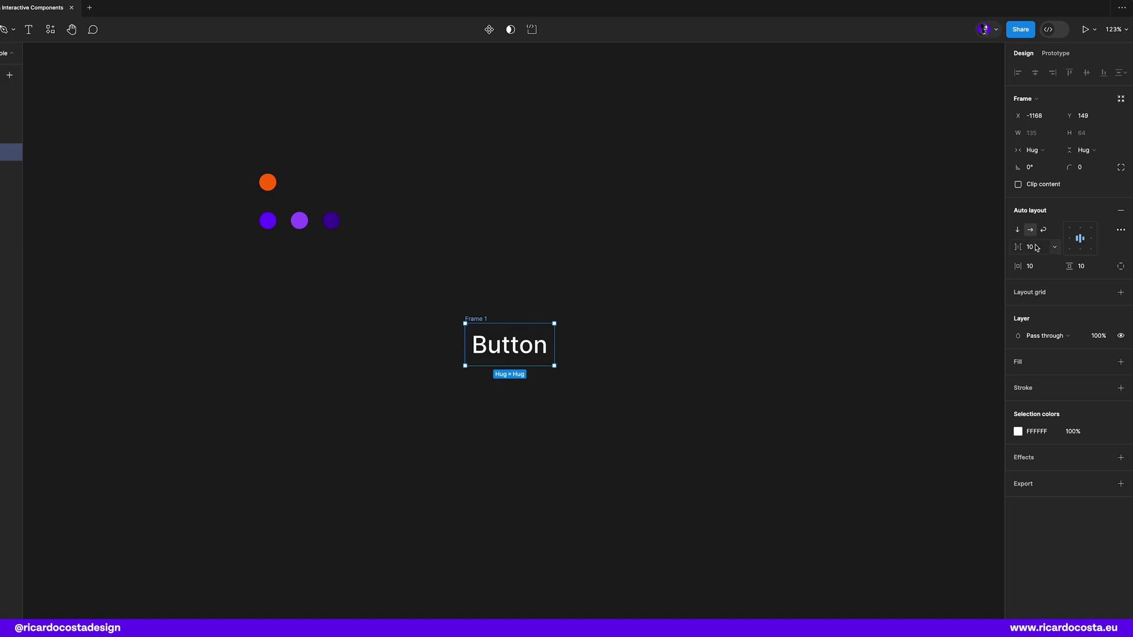
click(1035, 267)
text(16)
key(Return)
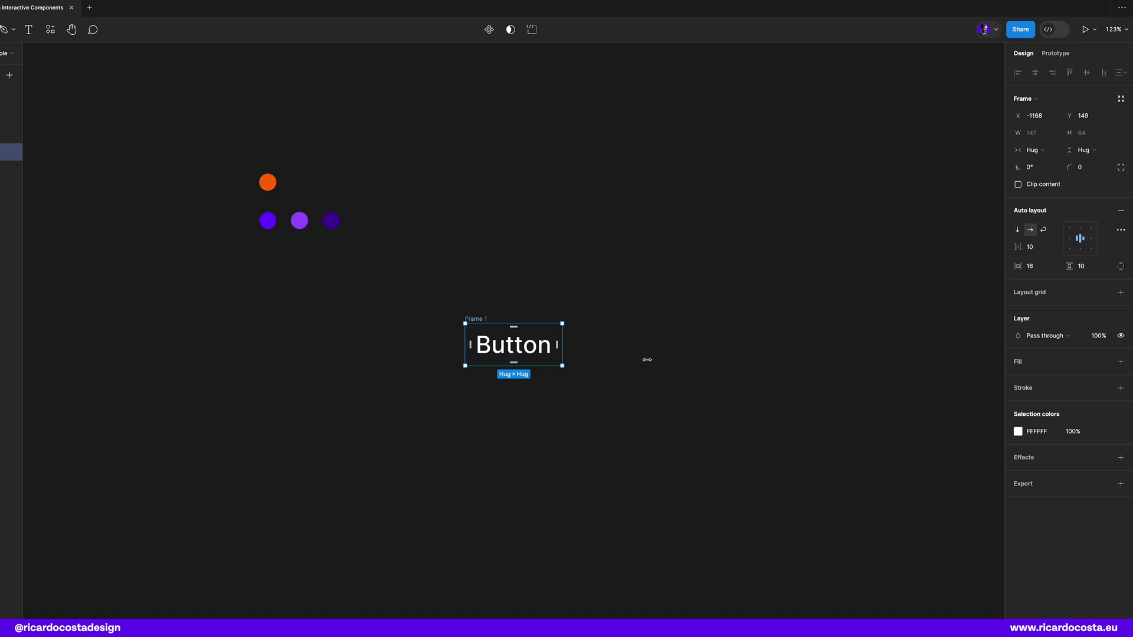
Step: Fill the frame with purple 6900FD sampled from the first purple circle
click(1120, 362)
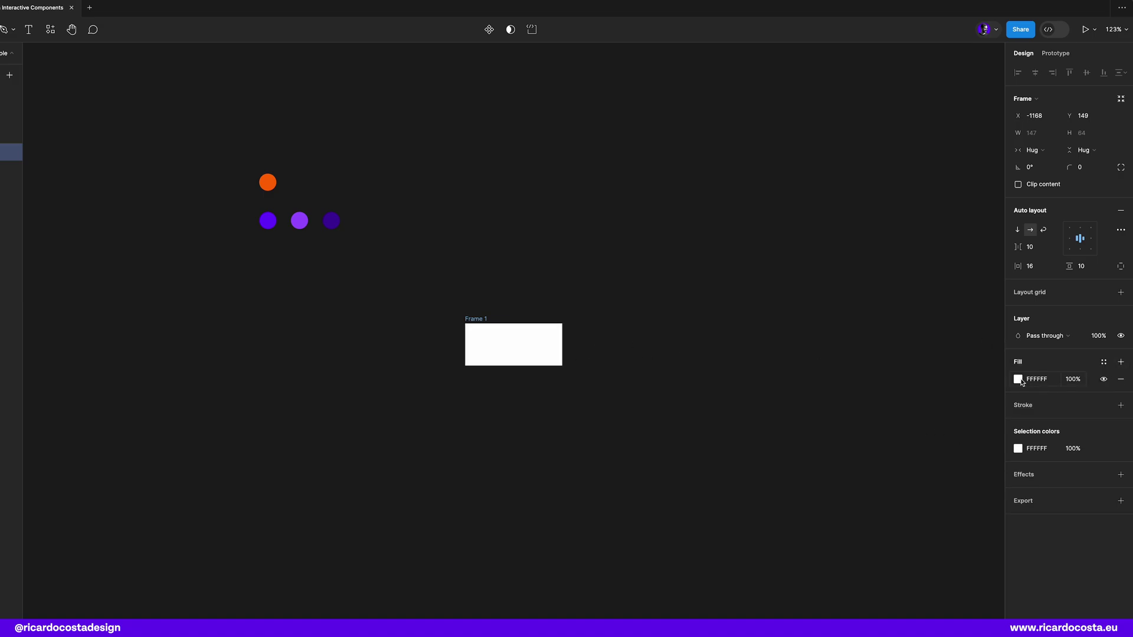
click(1018, 379)
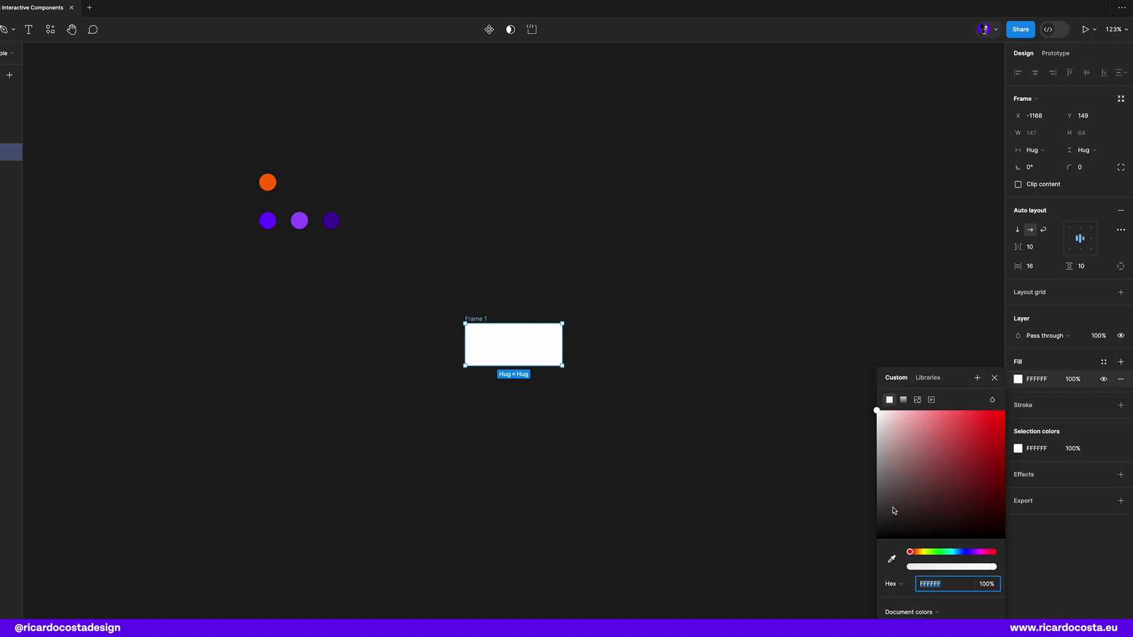
click(891, 558)
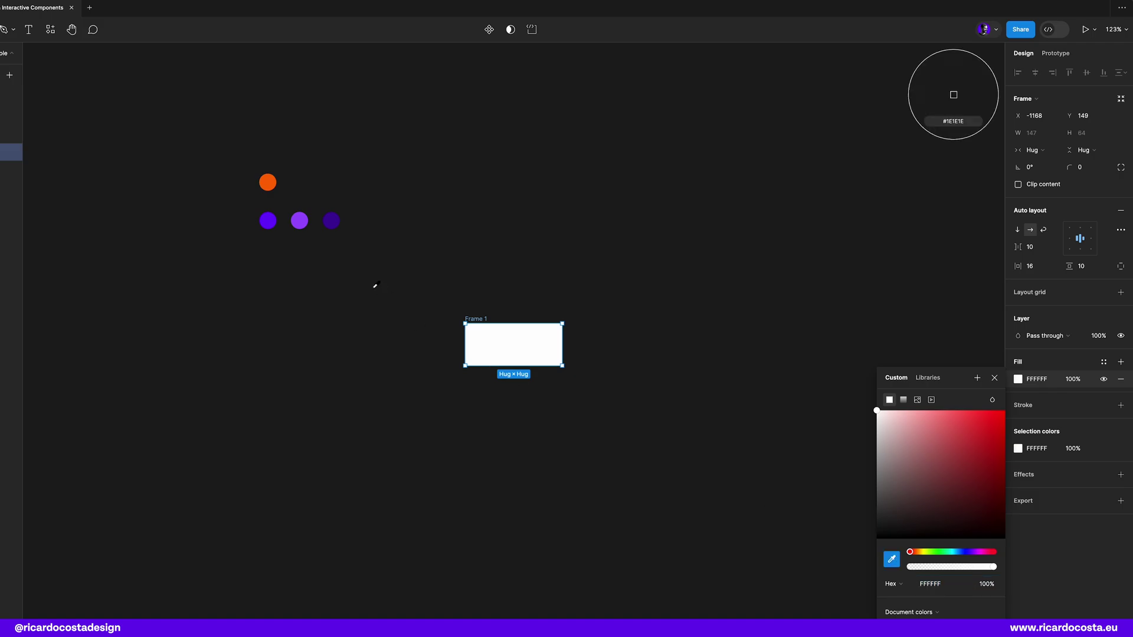
click(270, 222)
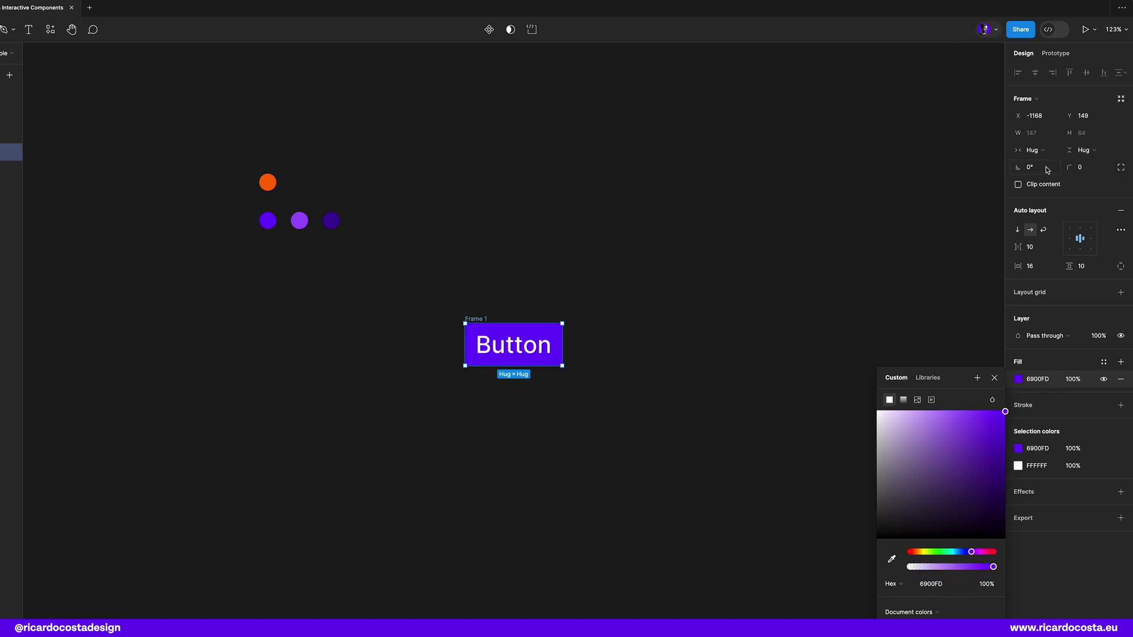
Step: Give the frame a corner radius of 8 and reapply auto layout
click(1087, 172)
text(8)
key(Return)
click(676, 233)
click(484, 335)
key(shift+a)
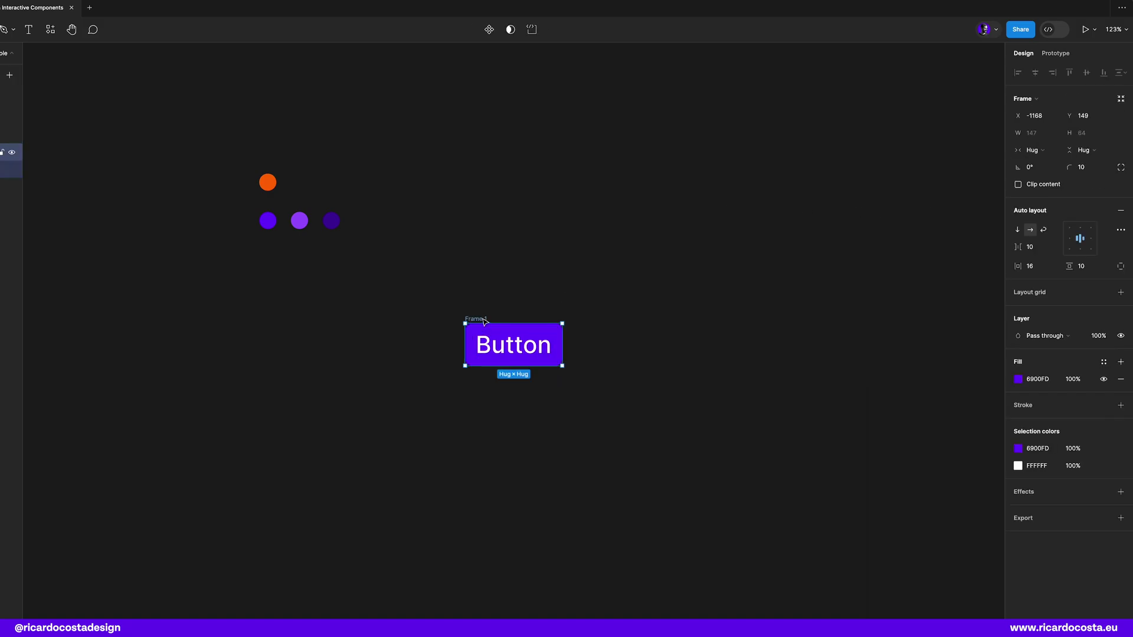
Step: Make the purple frame a component and rename it from Frame 1 to 'Button'
click(489, 30)
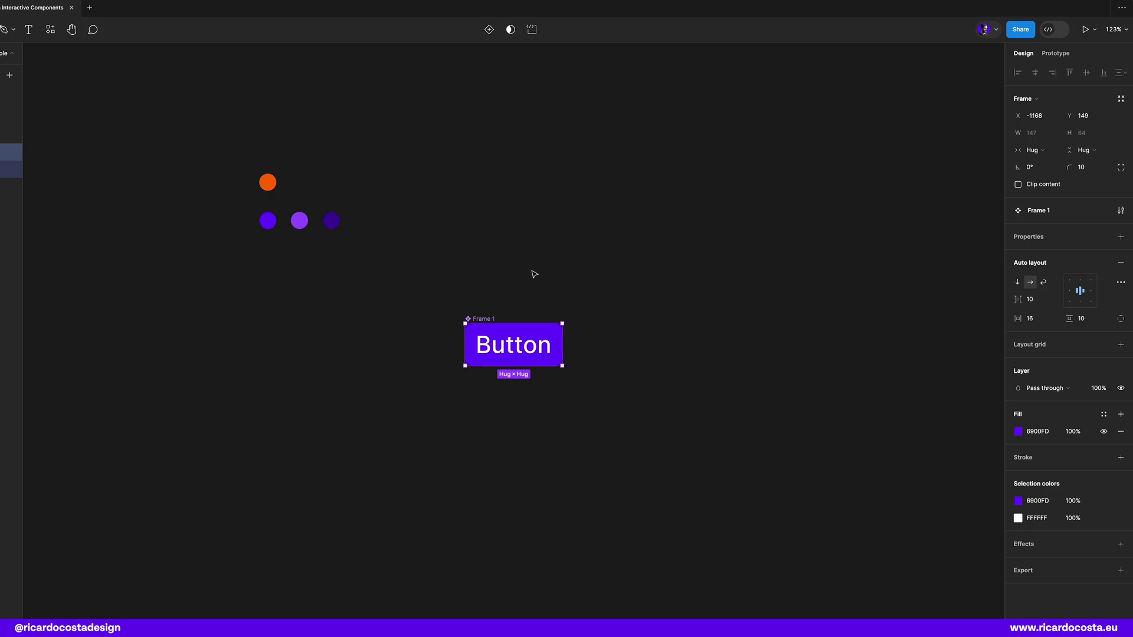
double_click(482, 320)
text(Button)
key(Return)
click(407, 358)
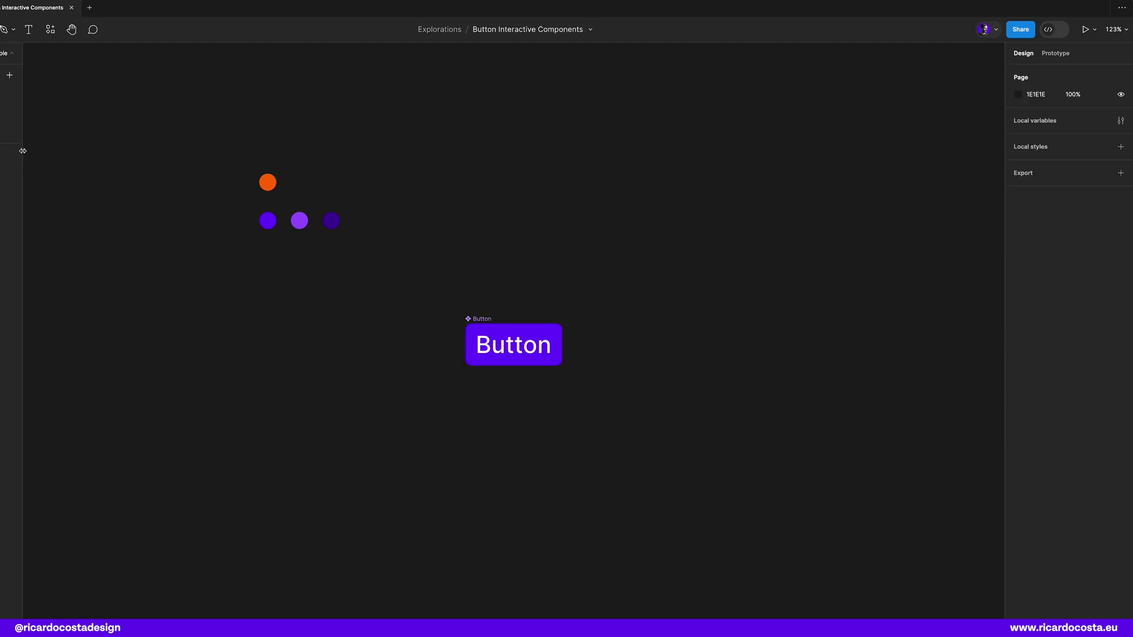
Step: Copy the Hexagon icon from the icons page and paste it into the Button component
click(9, 126)
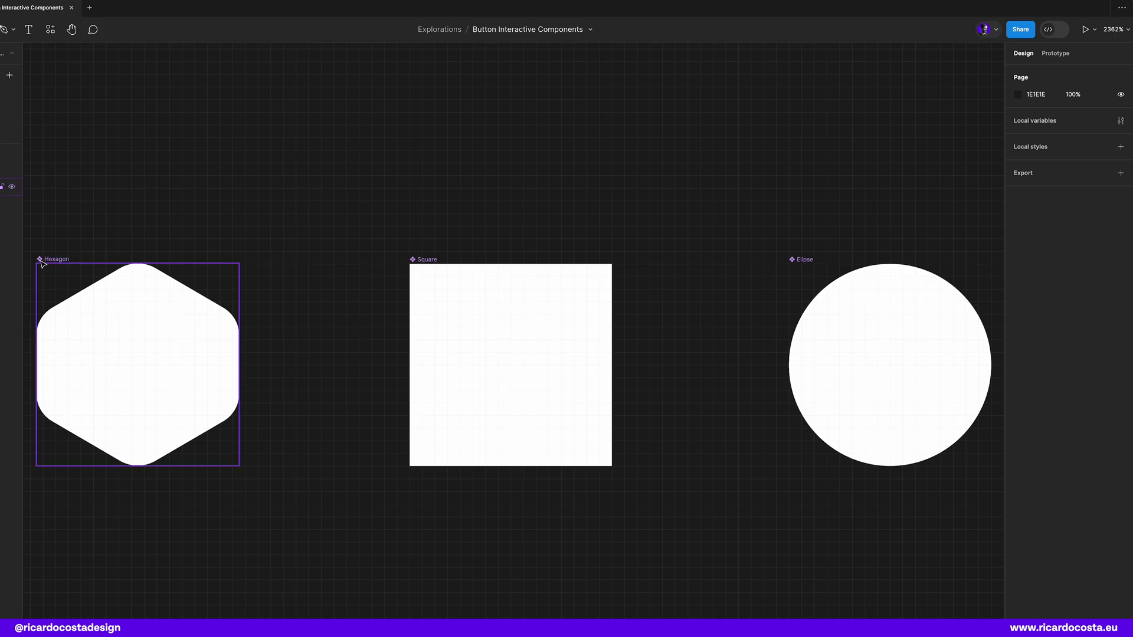
click(65, 261)
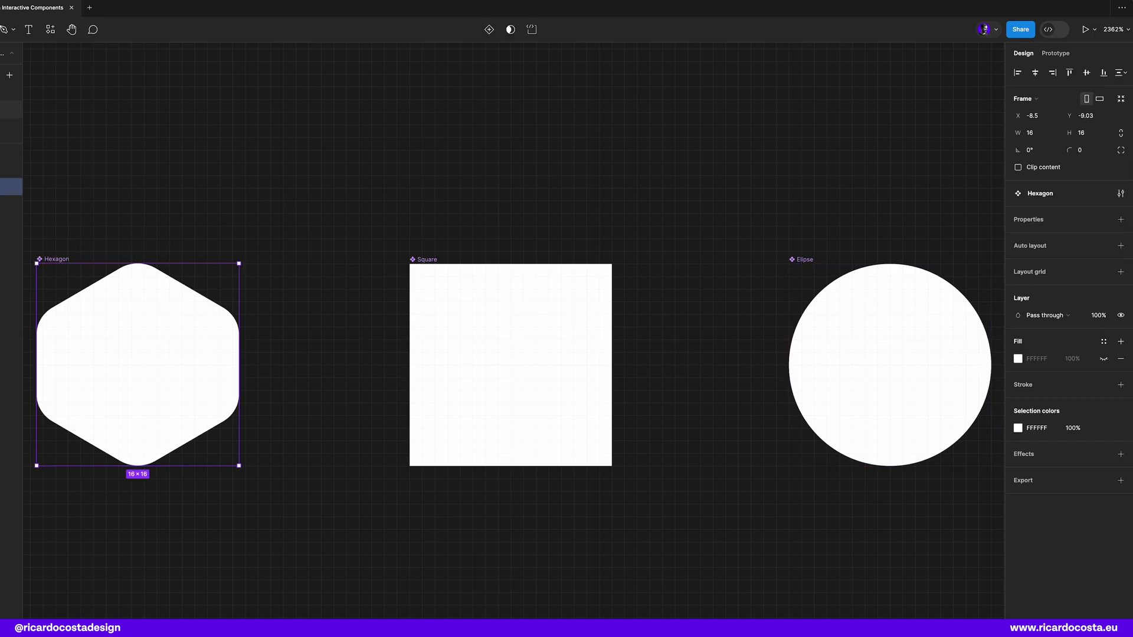
click(11, 109)
click(479, 319)
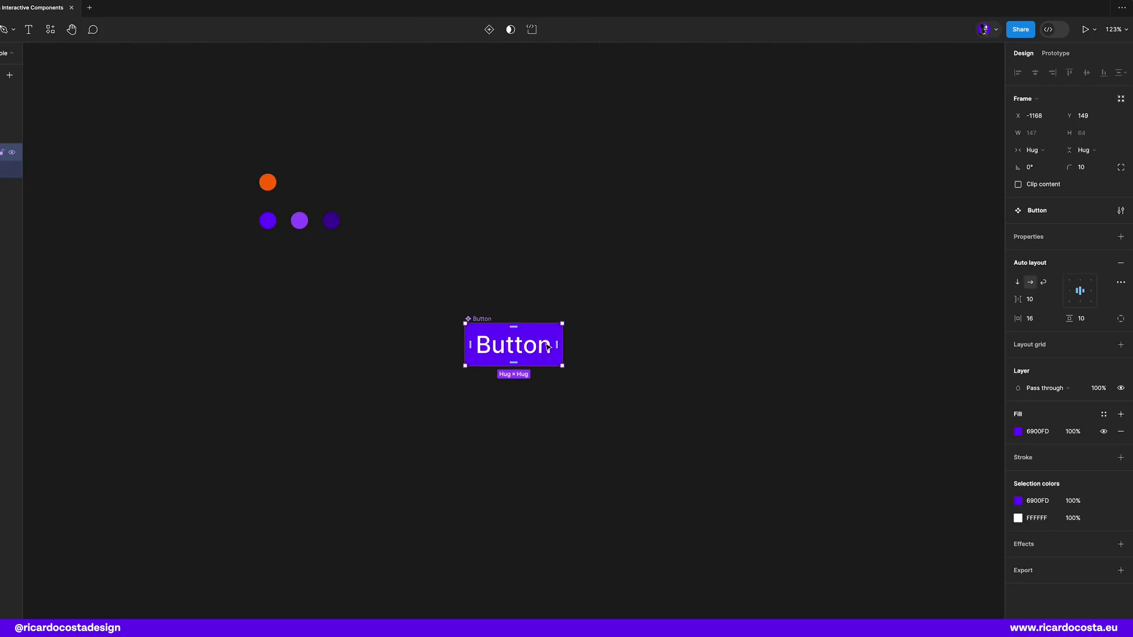
key(ctrl+v)
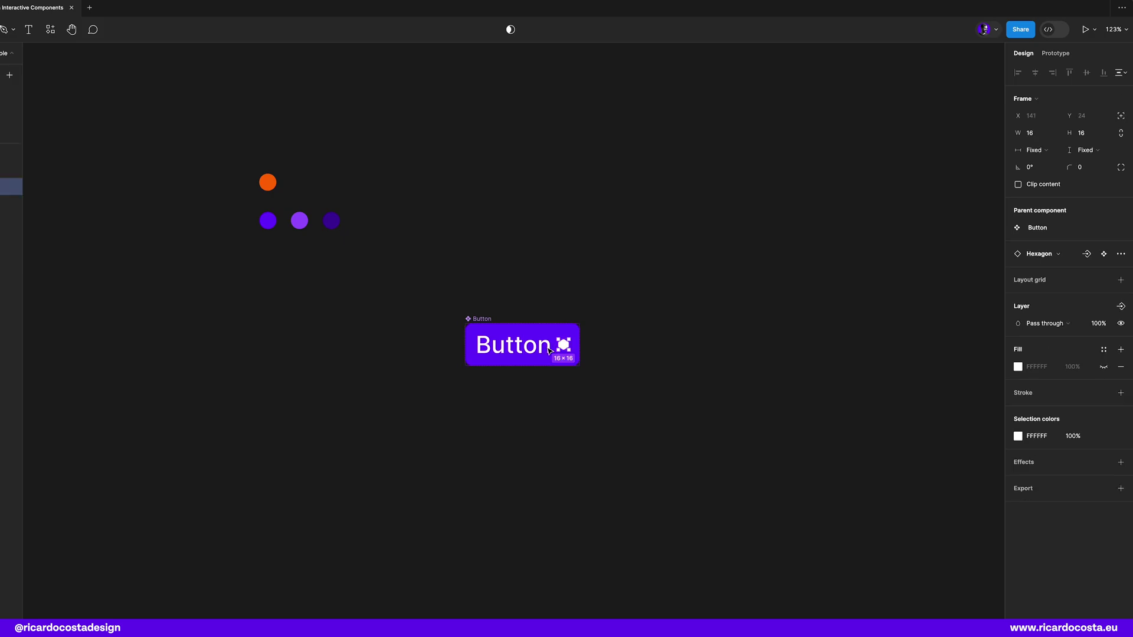
click(608, 438)
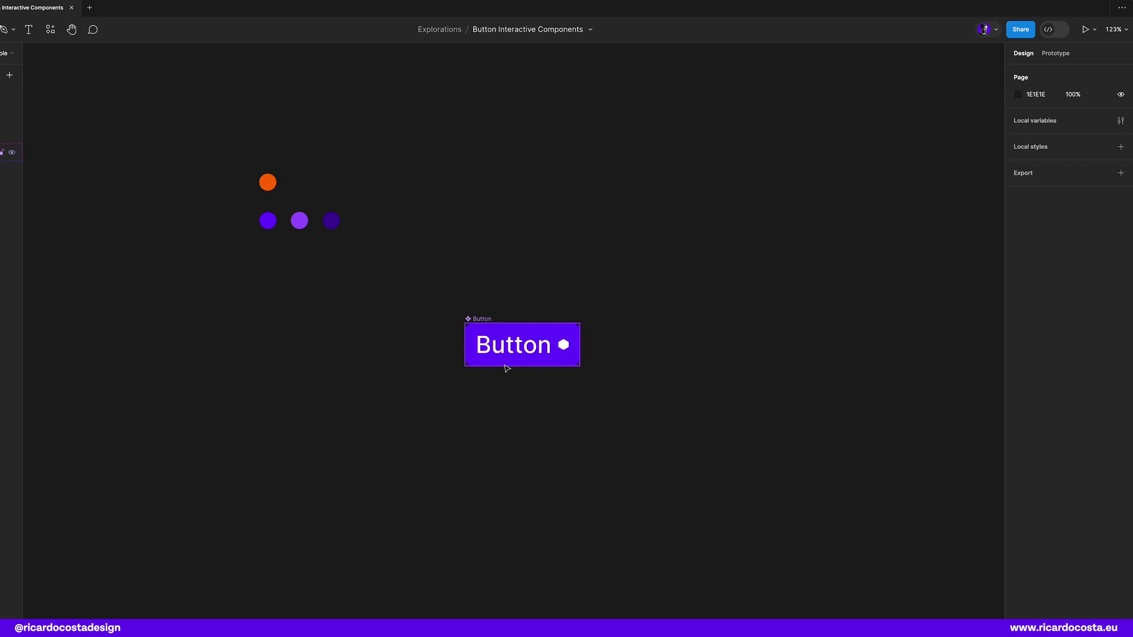
click(488, 321)
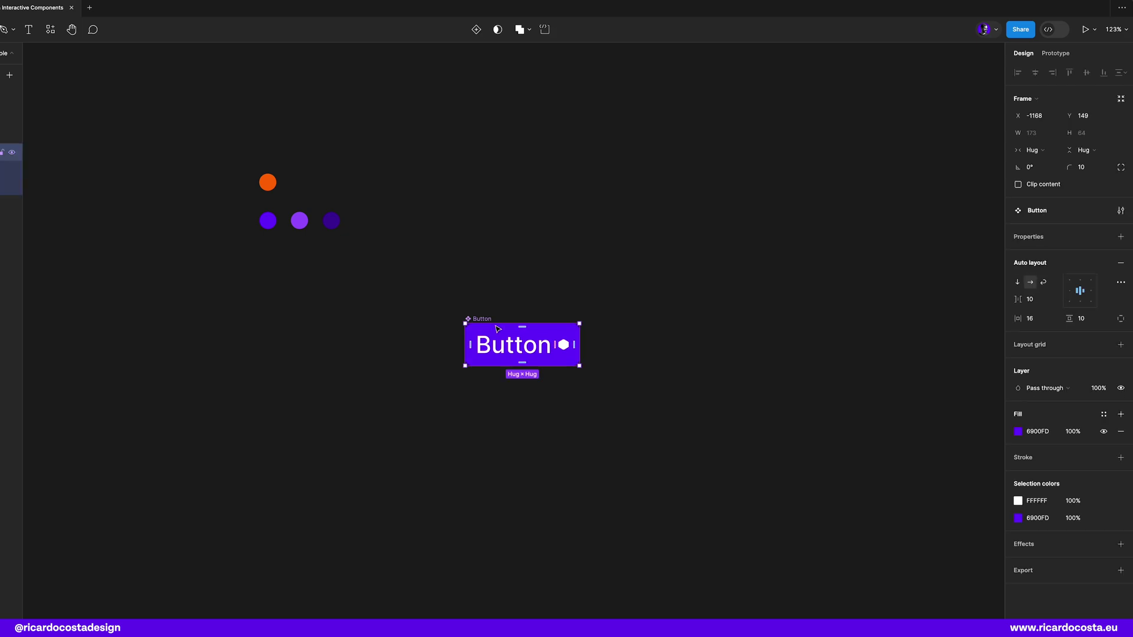
scroll(561, 349, up, 2)
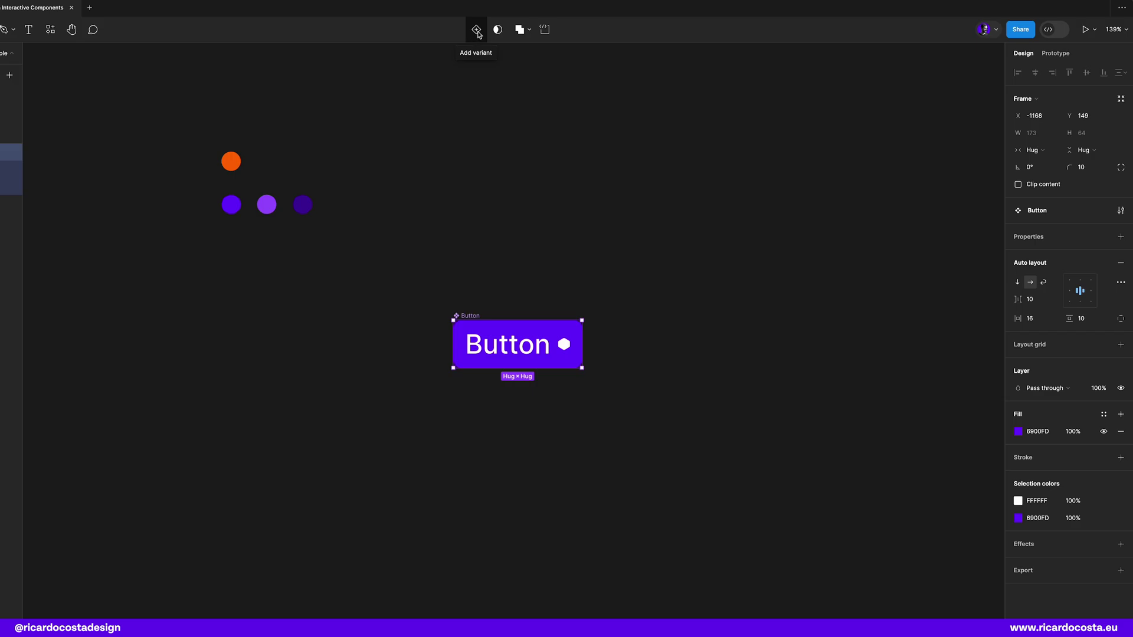
Step: Add two variants to the Button component, making a three-variant component set
click(476, 31)
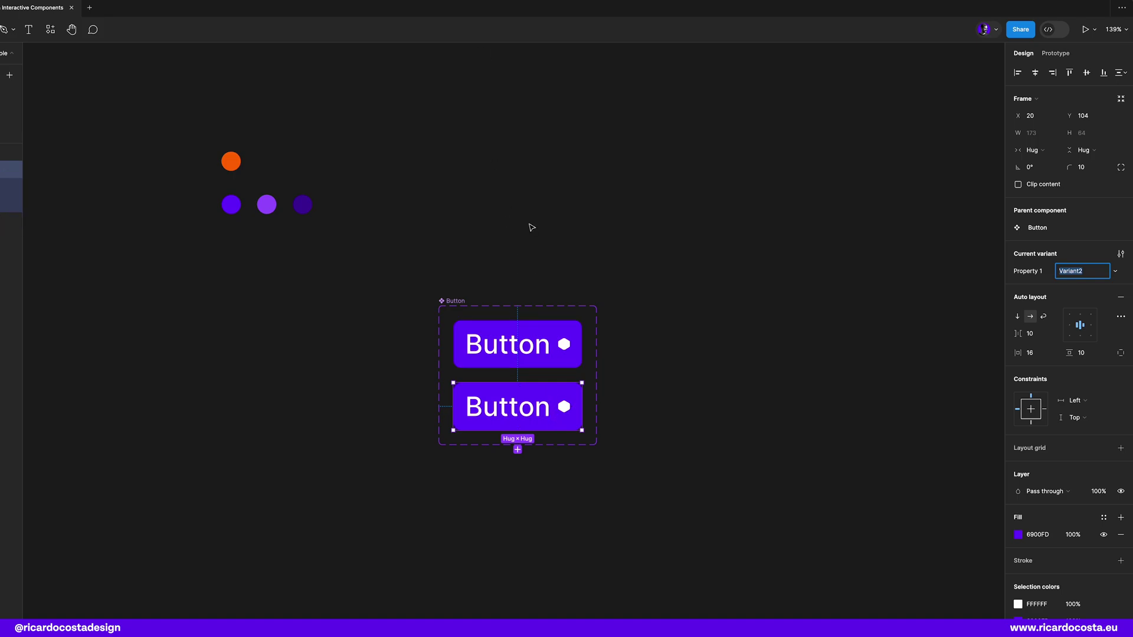
click(530, 251)
click(450, 299)
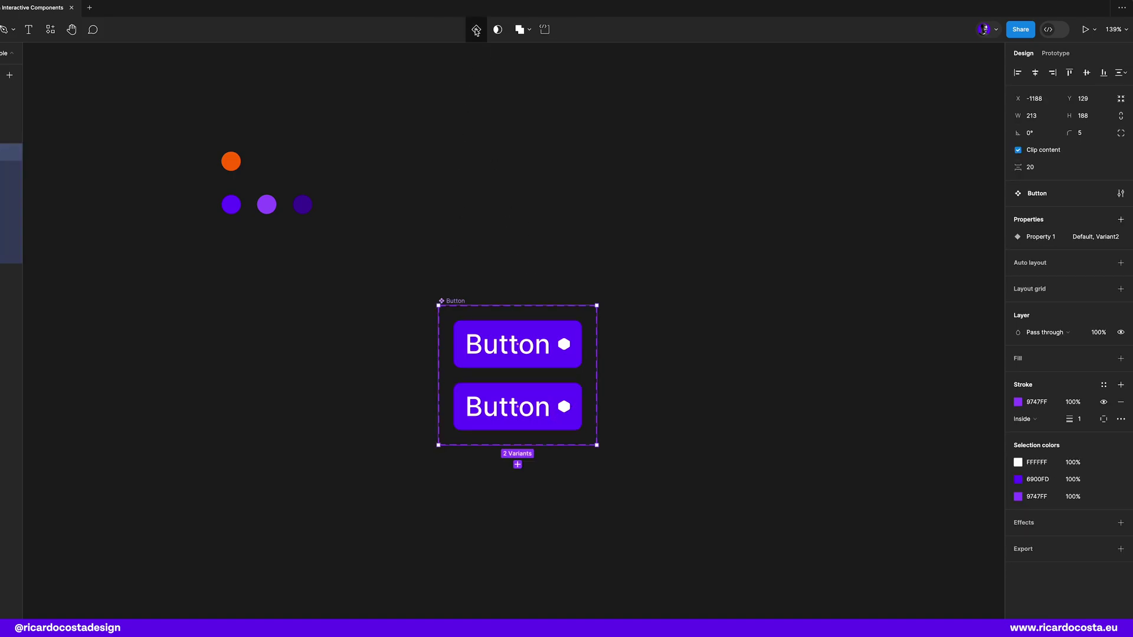
click(477, 32)
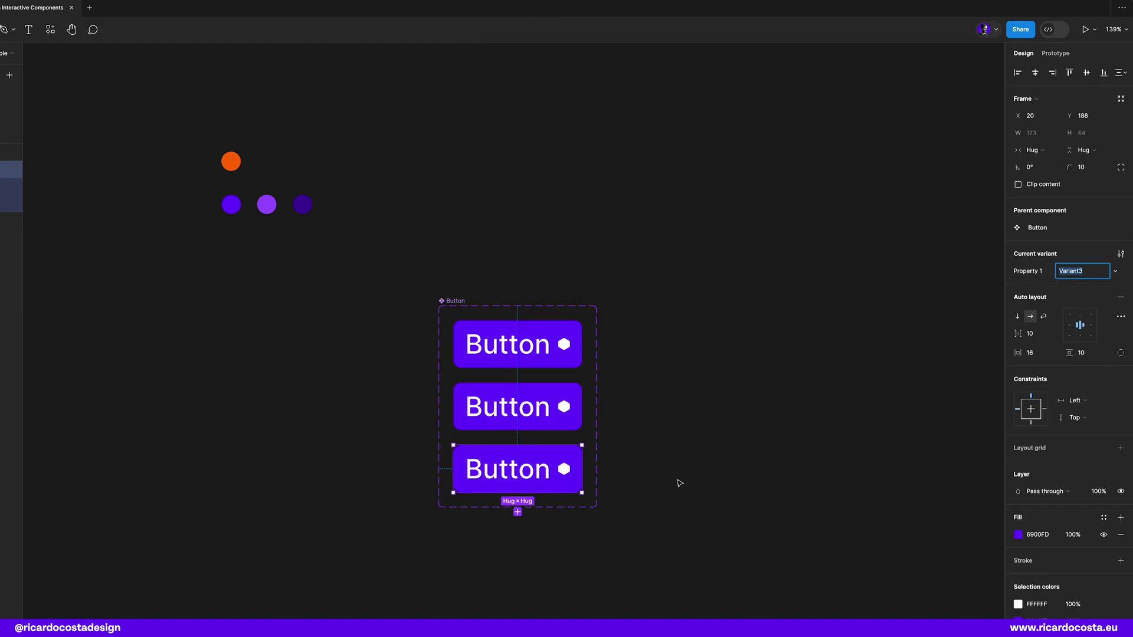
click(597, 413)
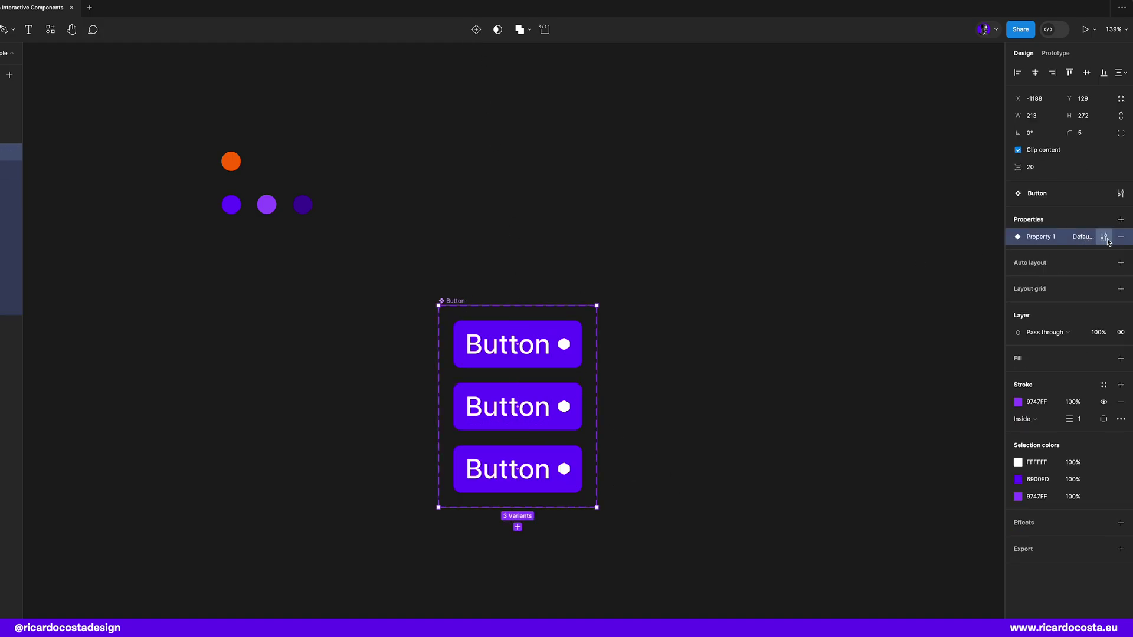
Step: Rename Property 1 to Button, and Variant2 and Variant3 to Hover and Pressed
click(1103, 236)
text(Button)
key(Return)
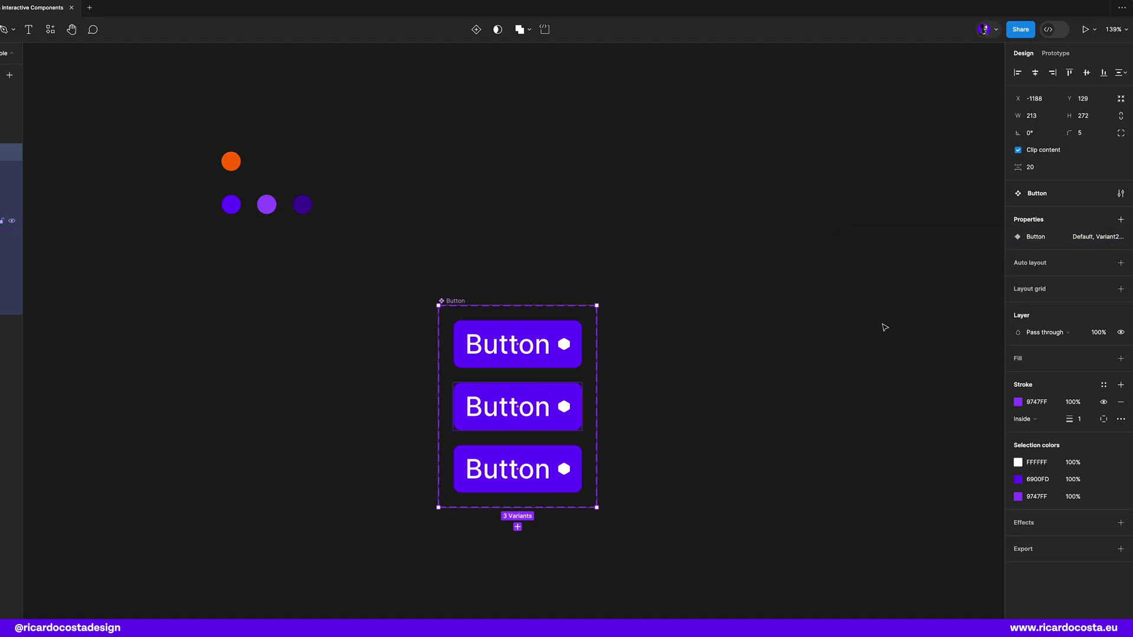
double_click(886, 324)
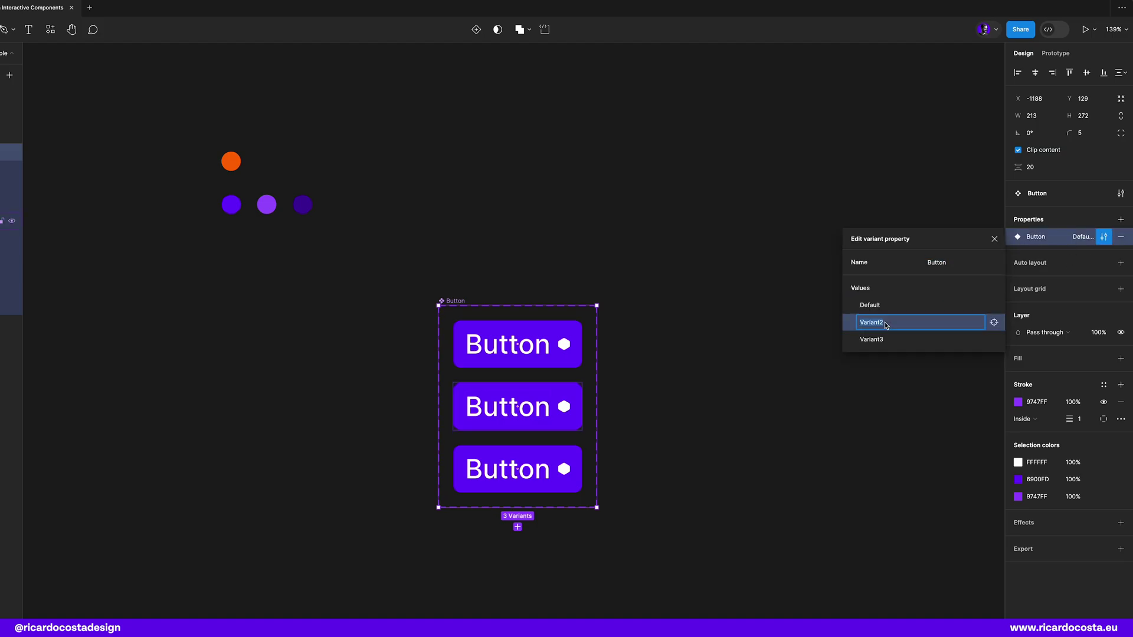
text(Hover)
double_click(870, 341)
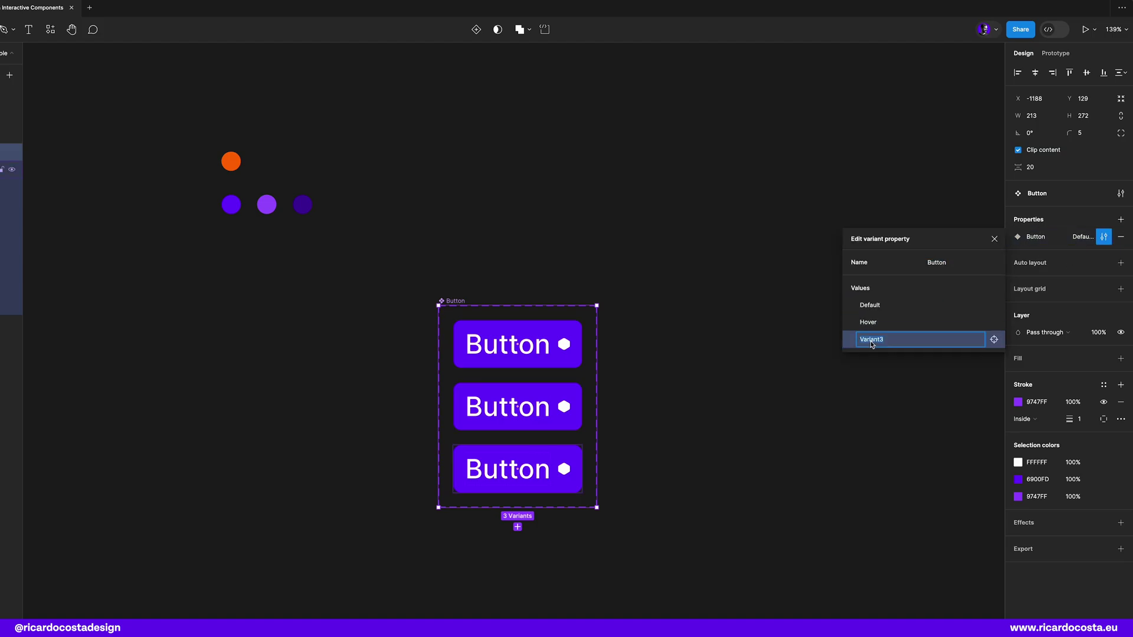
text(Pressed)
click(589, 263)
Step: Fill the Hover variant with the light purple sampled from the middle circle
click(576, 394)
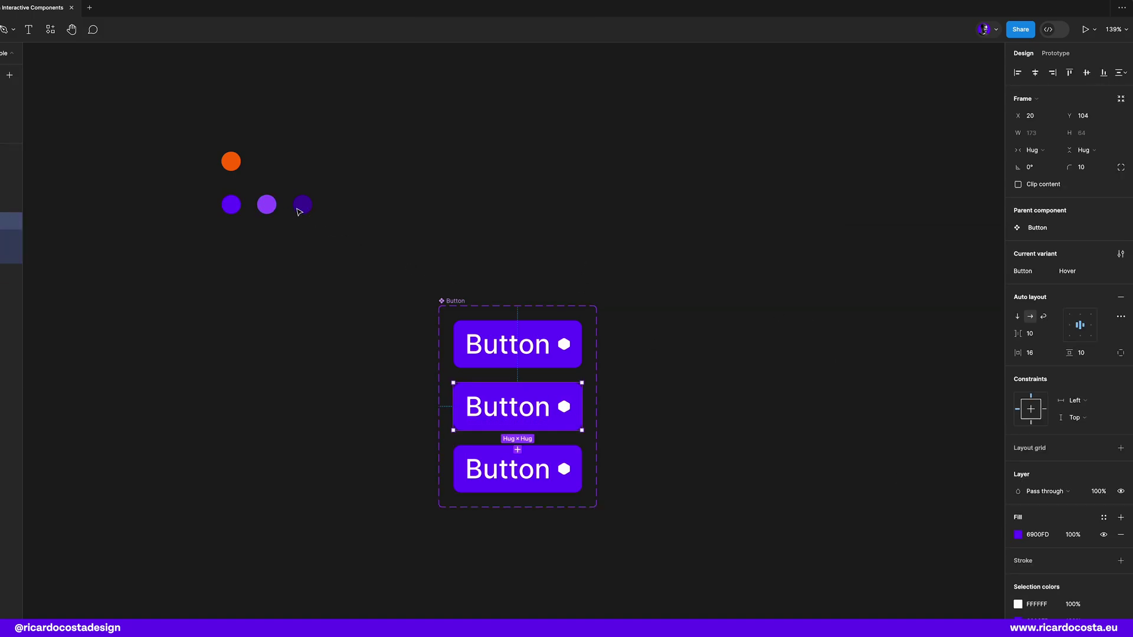
click(1017, 534)
click(891, 559)
click(266, 205)
Step: Fill the Pressed variant with the dark purple sampled from the third circle
click(561, 457)
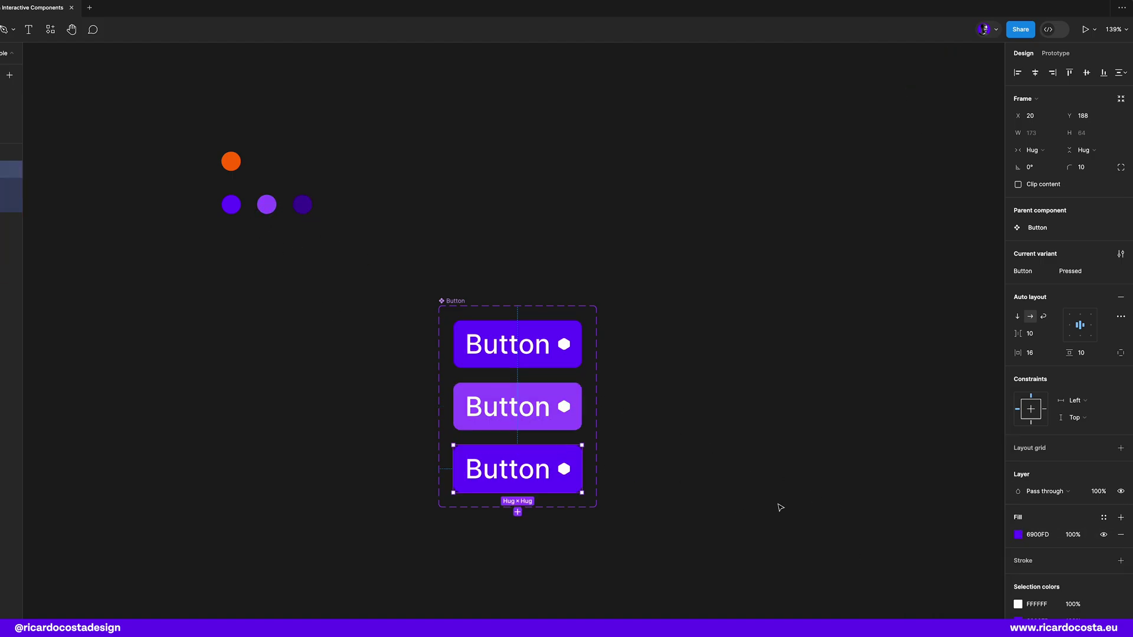
click(1018, 534)
click(891, 559)
click(310, 203)
click(606, 310)
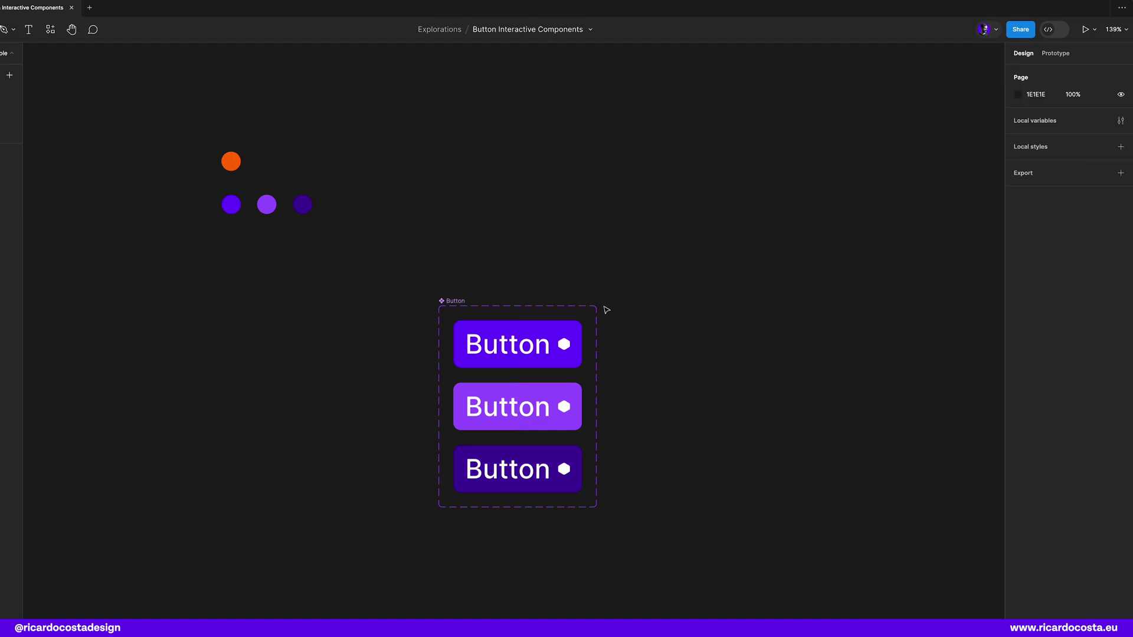
Step: Place a copy of the button and cycle it through Hover, Pressed, then Default
click(575, 330)
drag(564, 334, 785, 335)
click(1074, 229)
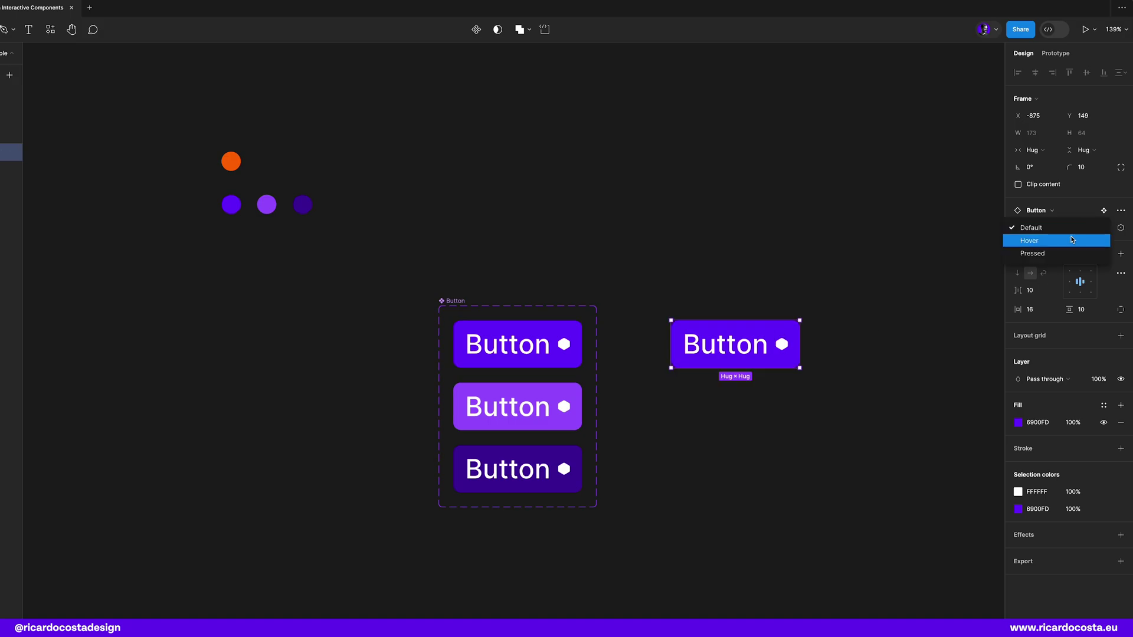
click(1072, 239)
click(1076, 228)
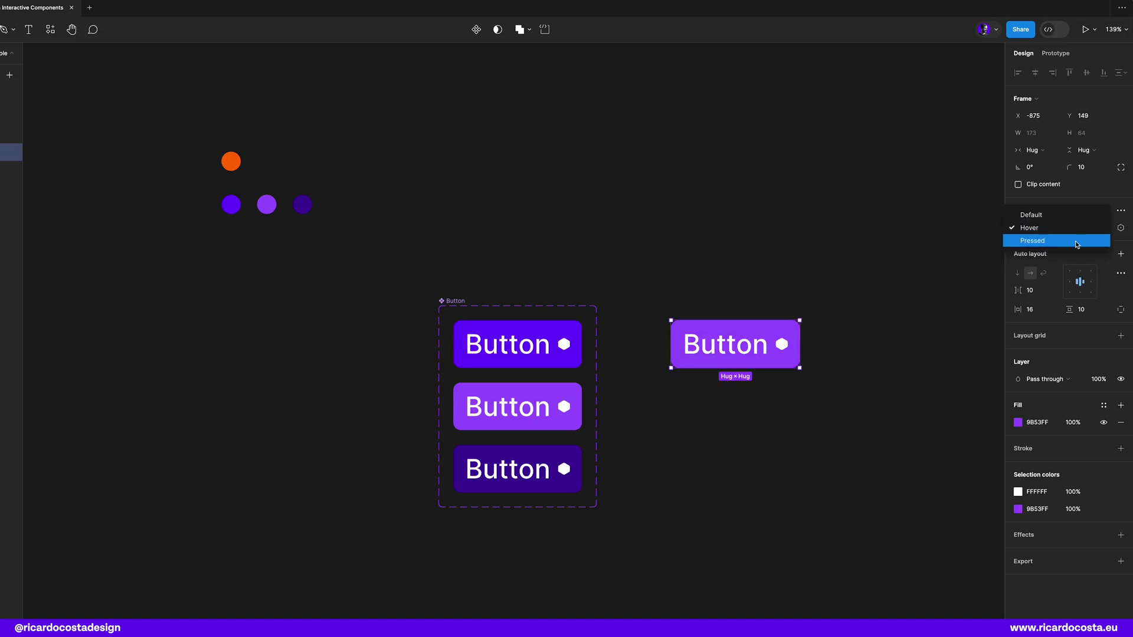
click(1080, 240)
click(1080, 229)
click(1080, 202)
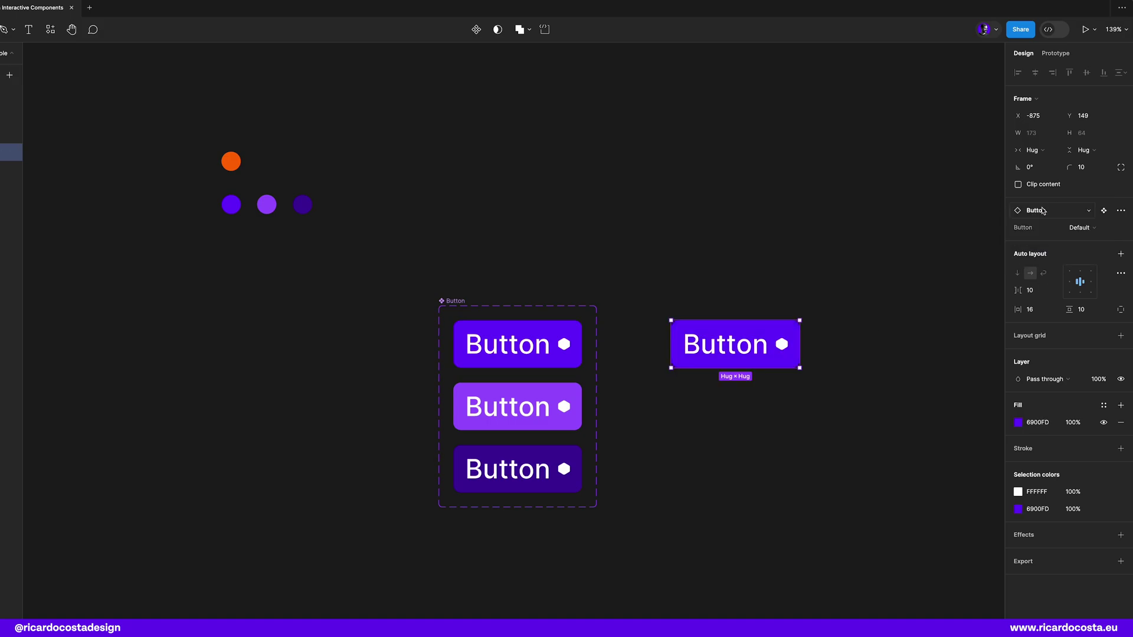
click(846, 271)
Step: Delete the test button copy and bring up the Prototype panel
click(742, 359)
key(Delete)
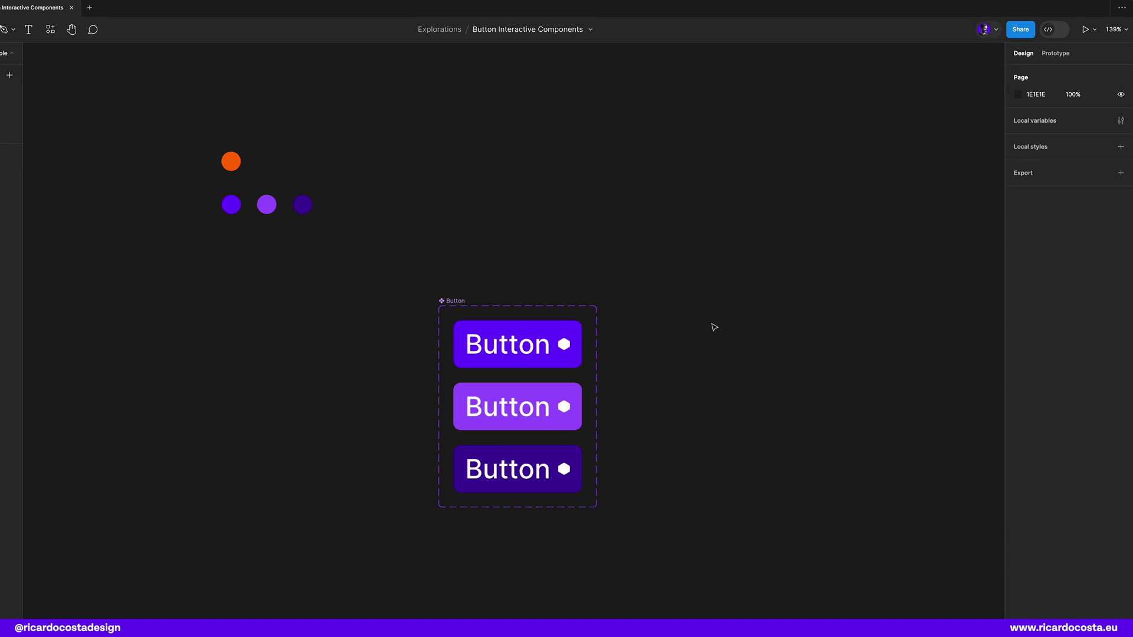
click(1046, 54)
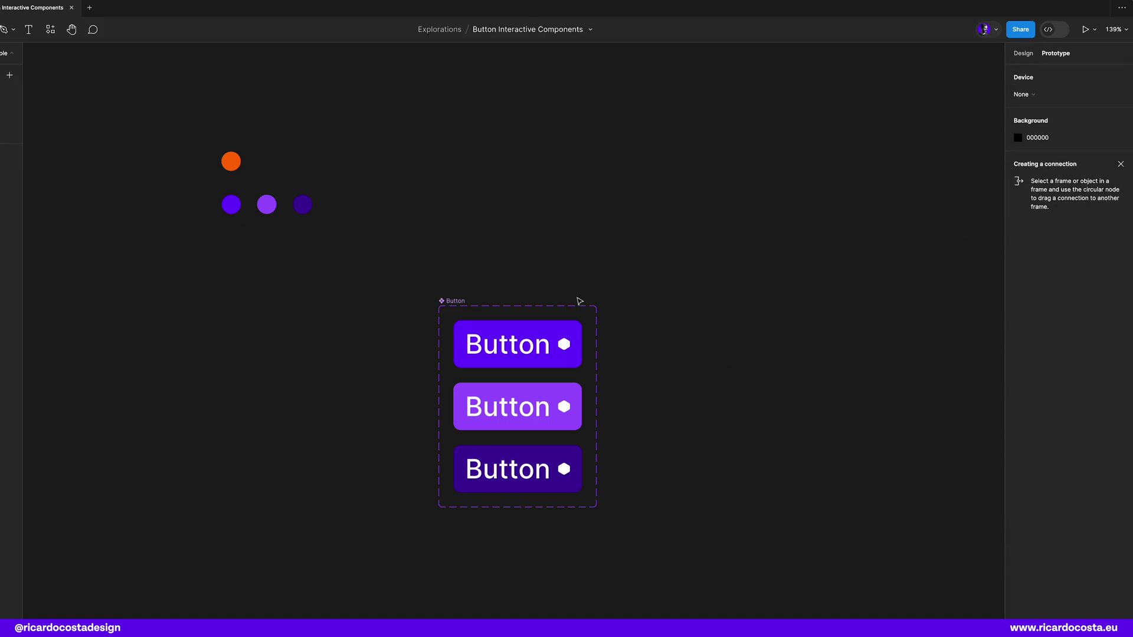
Step: Link Default to Hover with a While hovering trigger, Smart animate, Ease out, 300ms
click(581, 347)
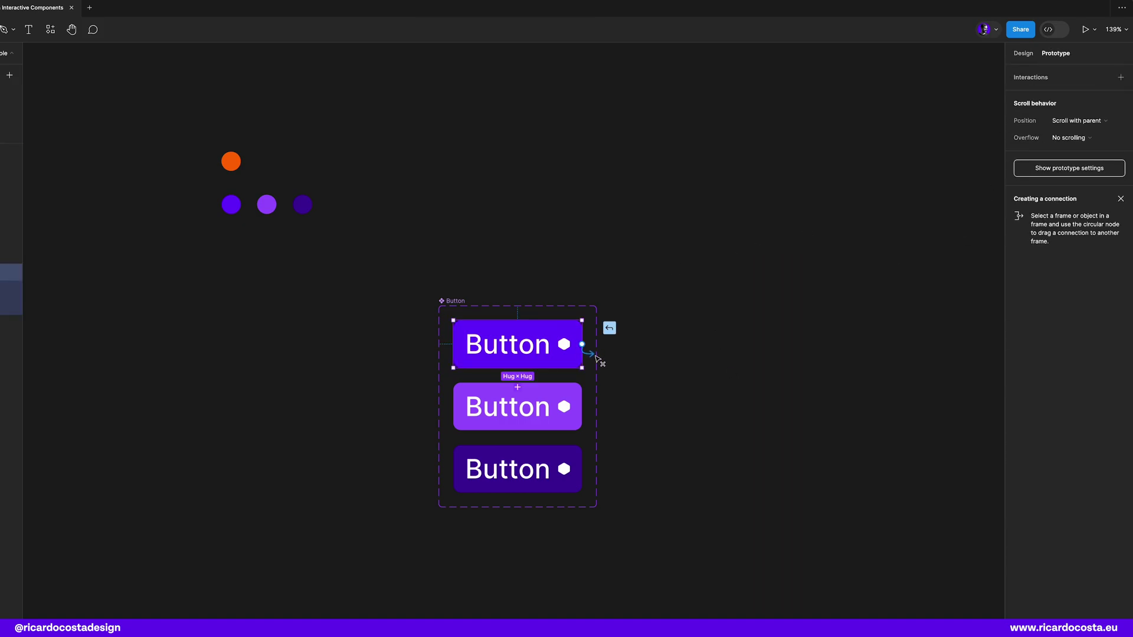
drag(596, 357, 577, 408)
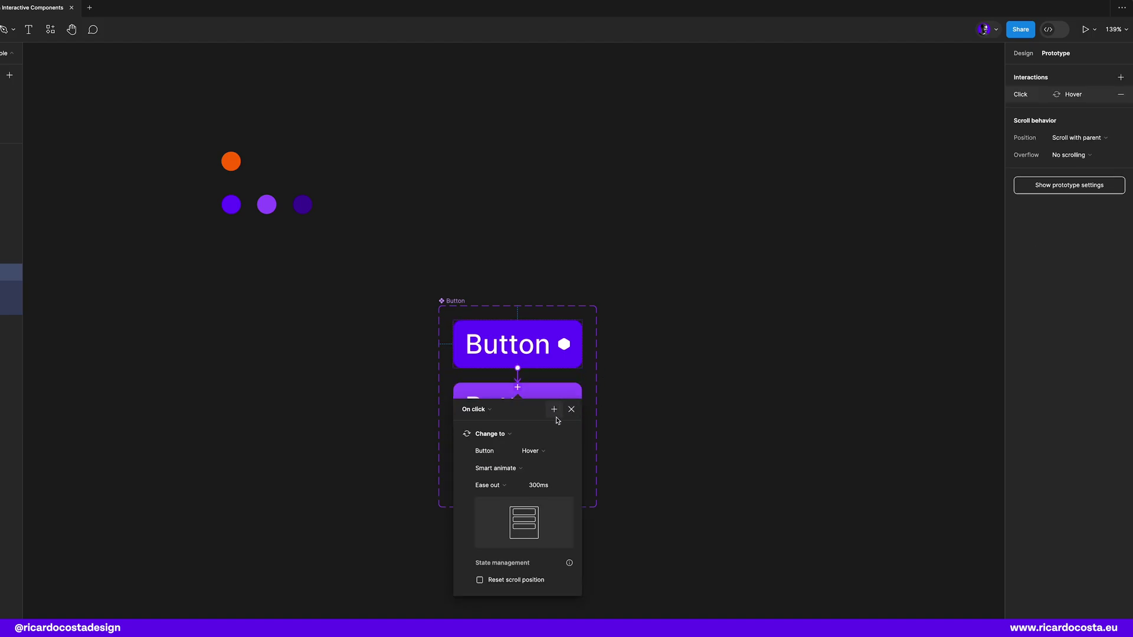
click(472, 409)
click(485, 436)
click(491, 468)
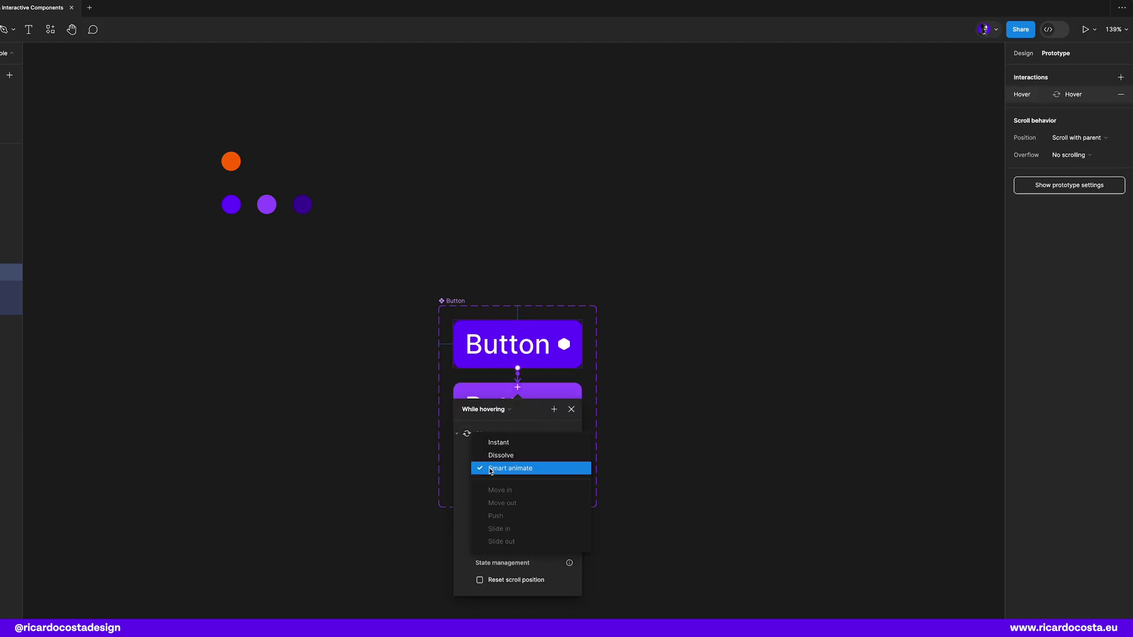
click(516, 469)
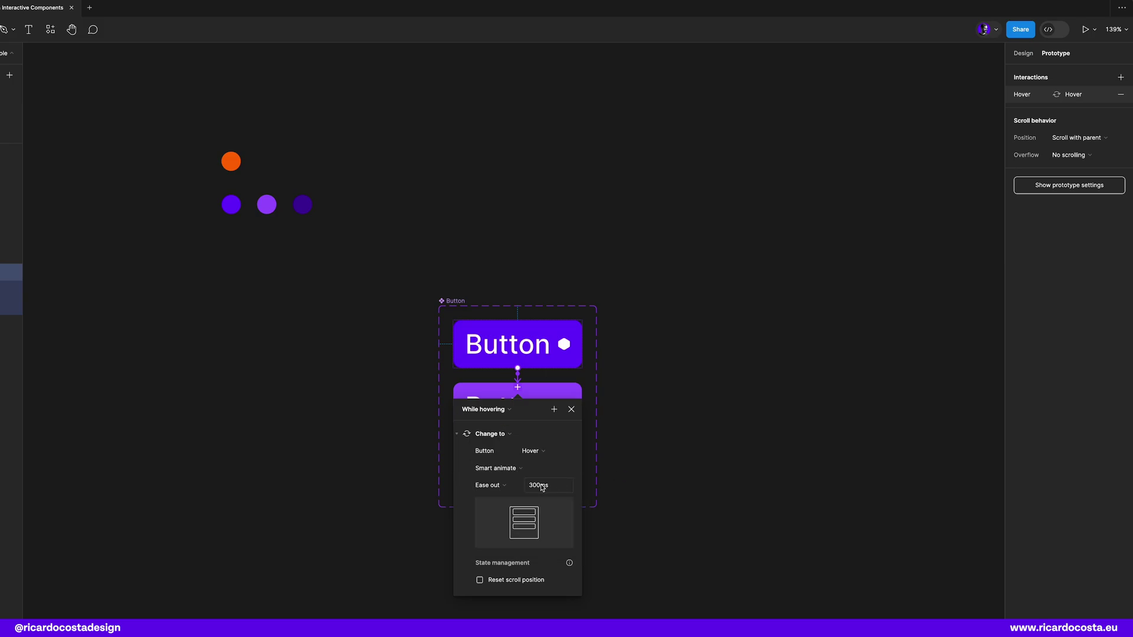
Step: Link the Hover variant to Pressed On click with Smart animate, Ease out, 300ms
click(636, 472)
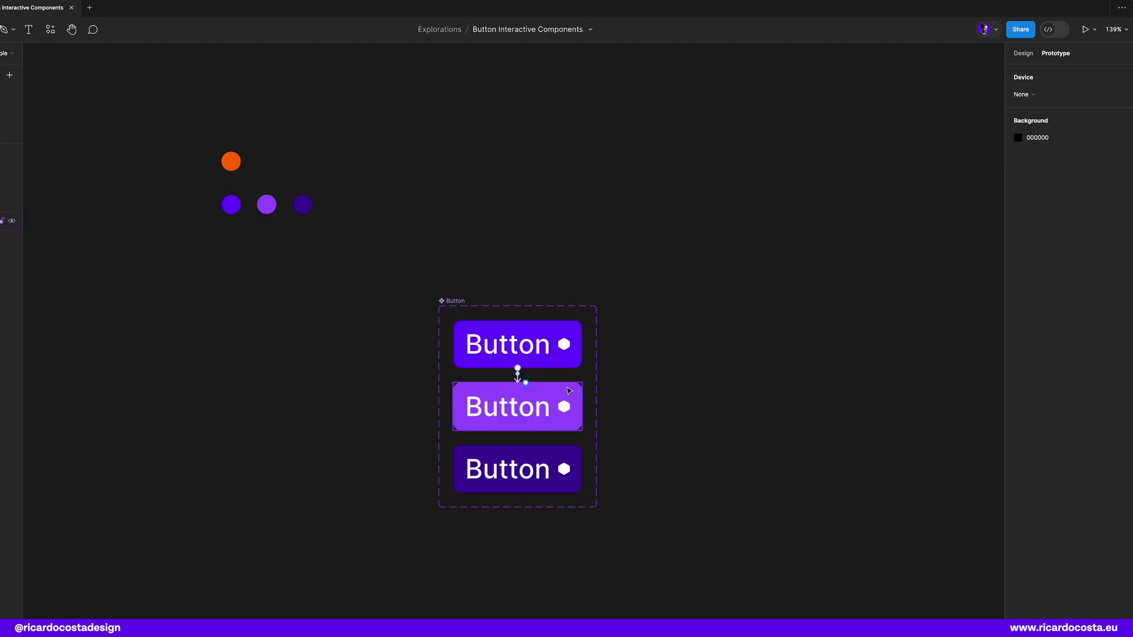
click(578, 400)
drag(582, 406, 577, 485)
click(478, 473)
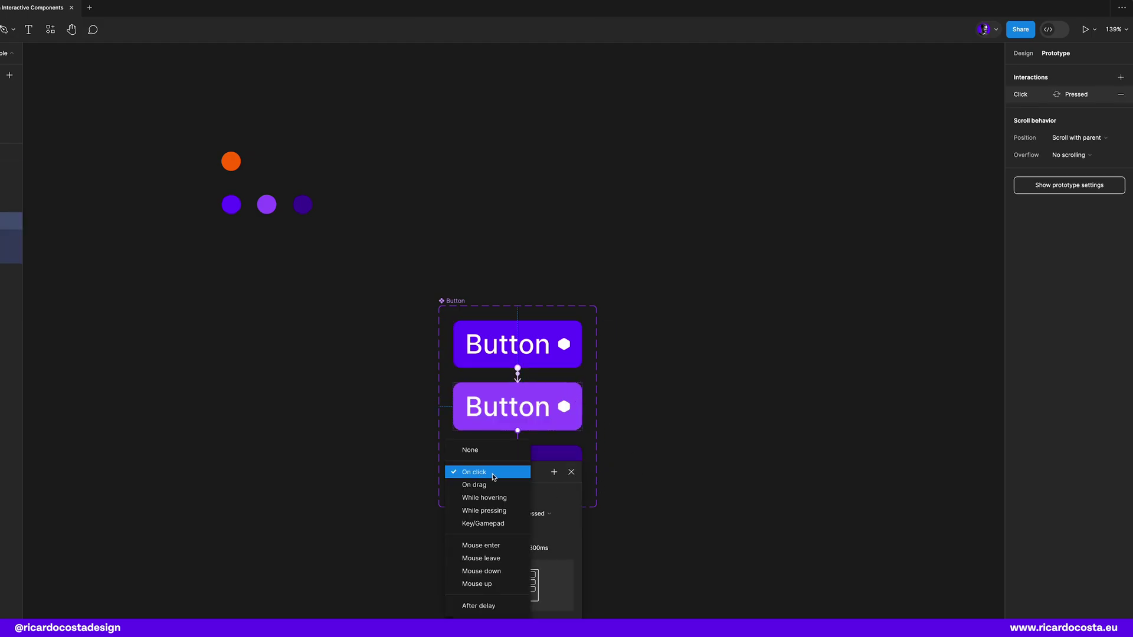
click(494, 476)
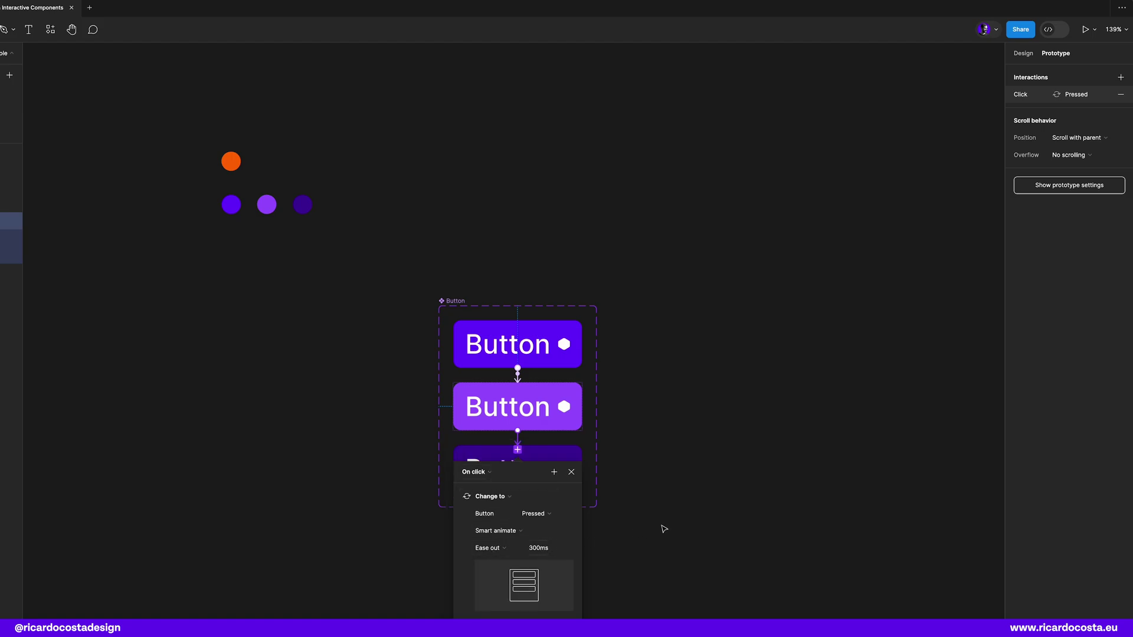
click(663, 529)
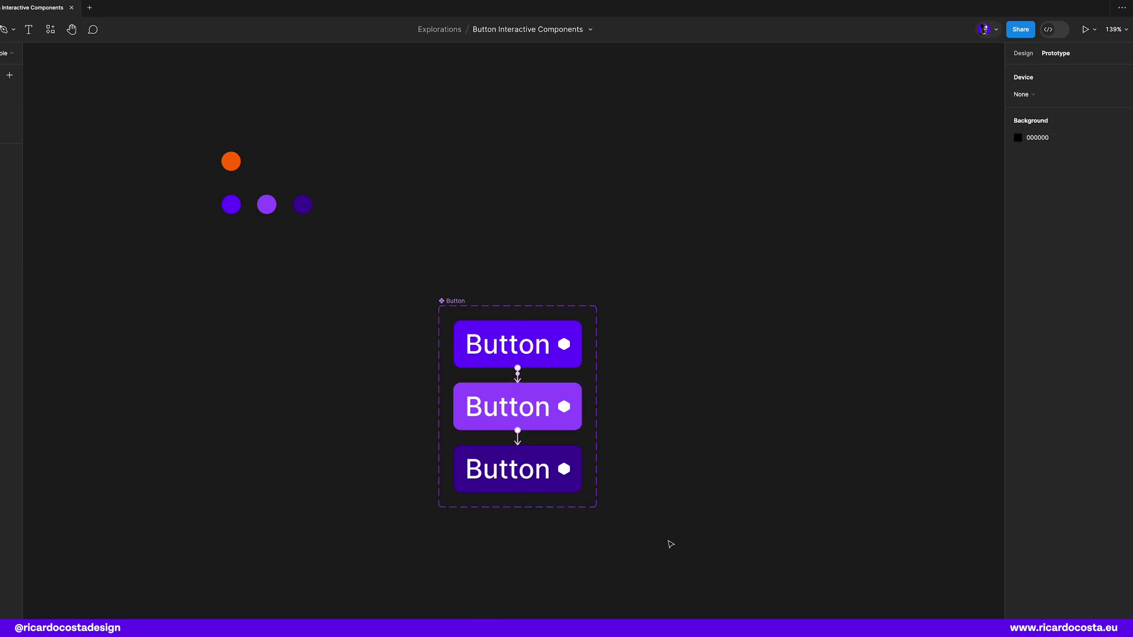
Step: Alt-drag a copy of the Default button into the centre of the Playground frame
scroll(664, 530, down, 3)
drag(753, 551, 405, 576)
click(213, 426)
drag(220, 412, 826, 316)
Step: Make Playground the starting point of Flow 1 and present the prototype
click(651, 193)
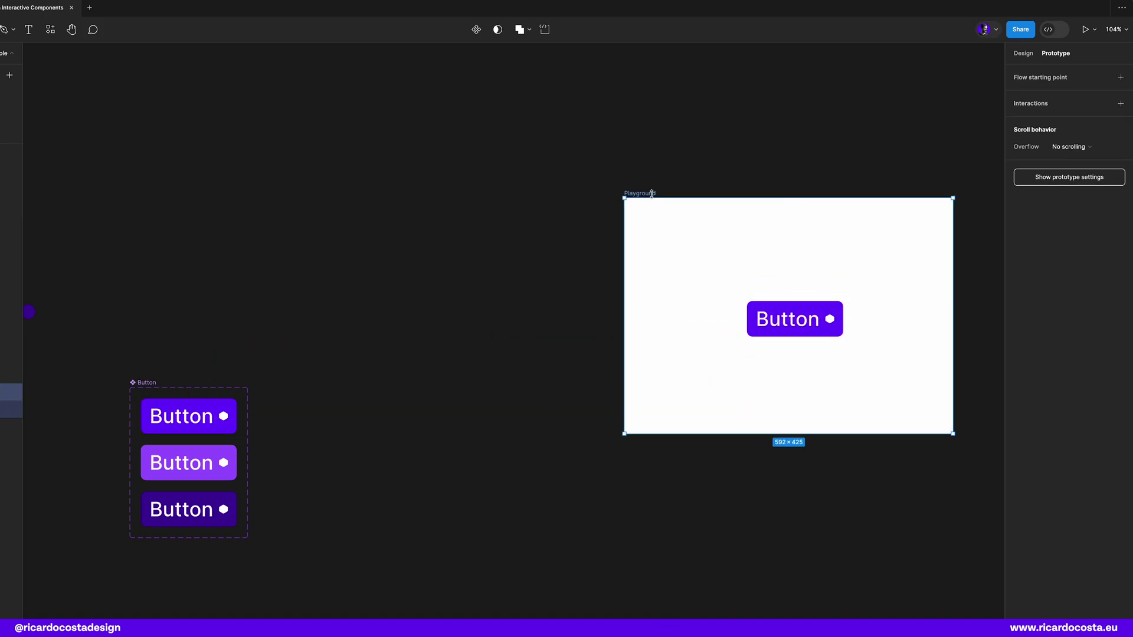
click(1120, 79)
click(828, 154)
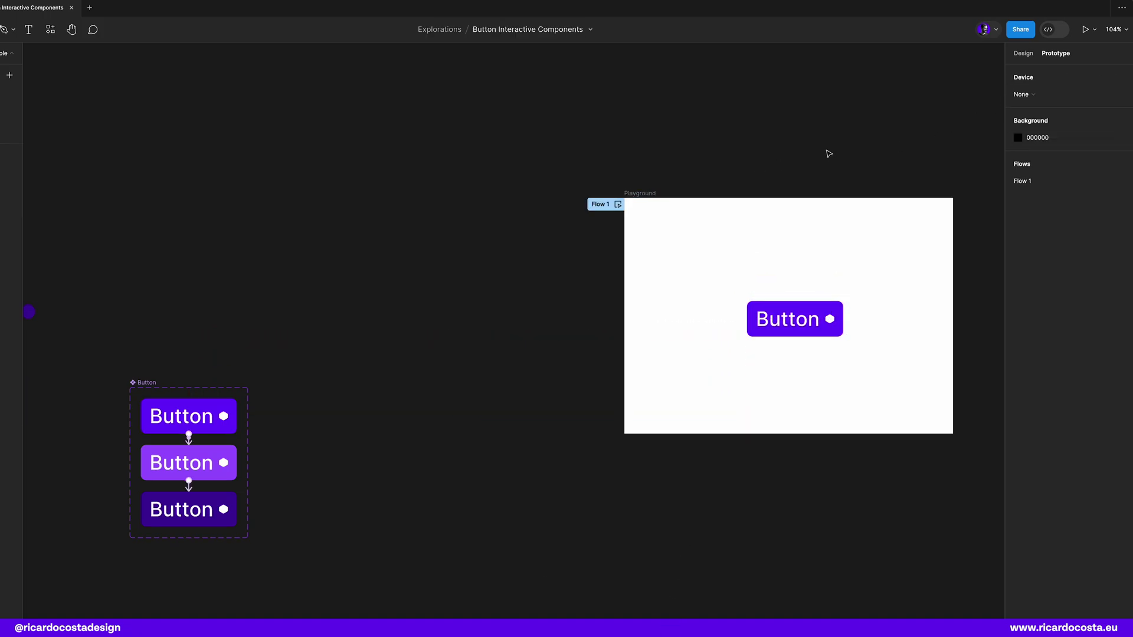
click(1084, 28)
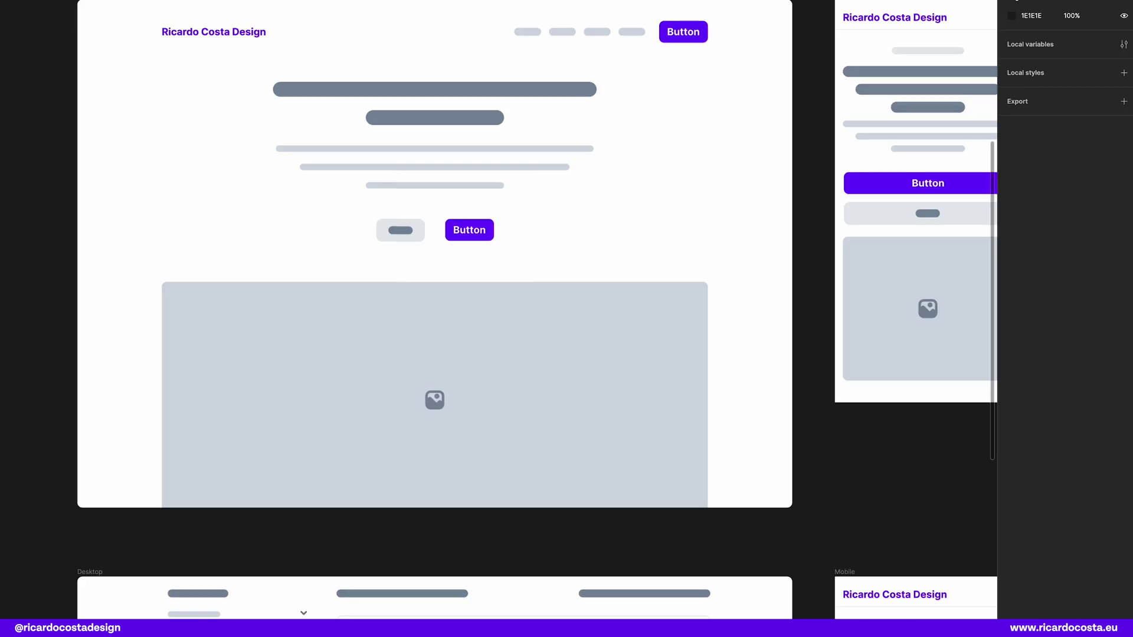
Step: Fill the first two desktop product-card buttons with the orange document colour FD6A00
click(492, 228)
click(1012, 401)
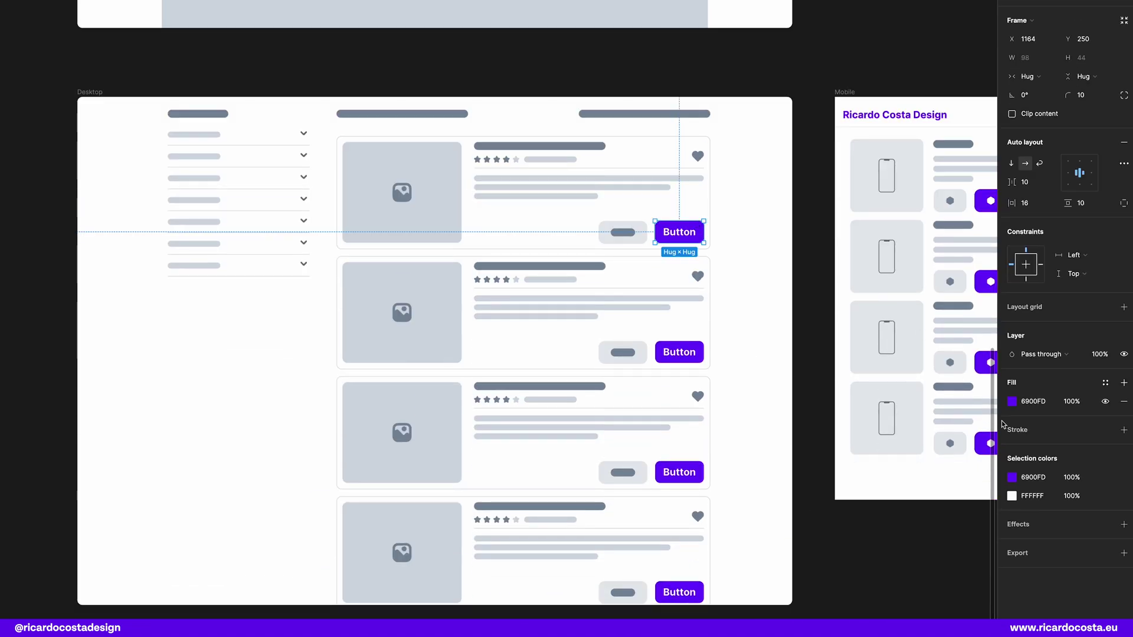
click(1011, 476)
click(871, 613)
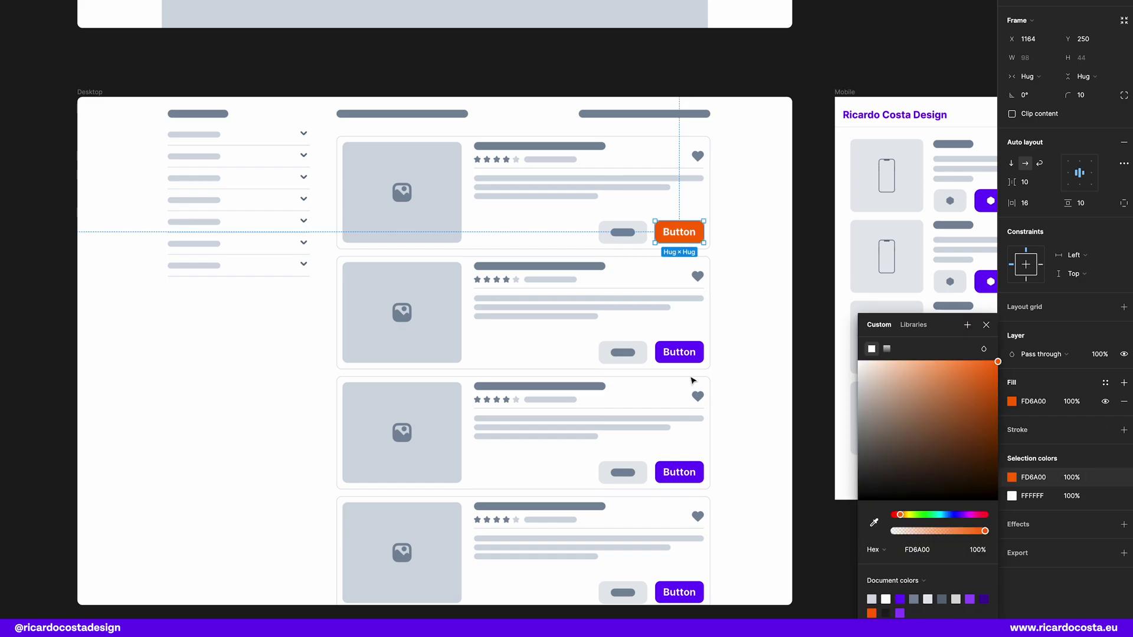
click(699, 348)
click(1011, 401)
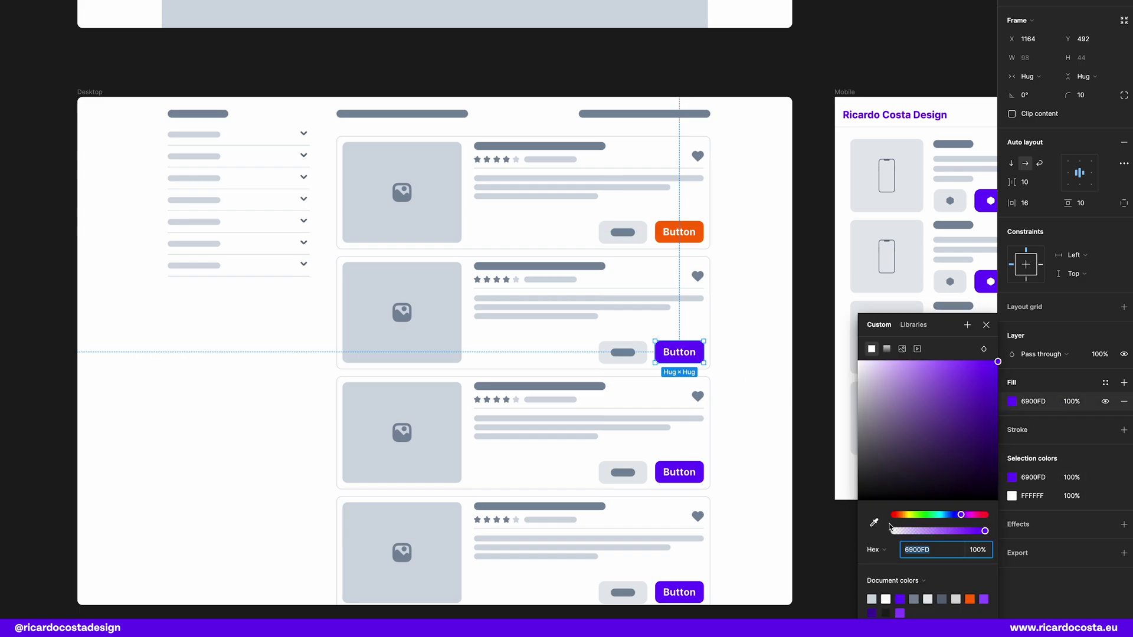
click(969, 597)
click(807, 293)
Step: Select the first mobile card's purple button and bring up its fill colour
scroll(643, 329, right, 5)
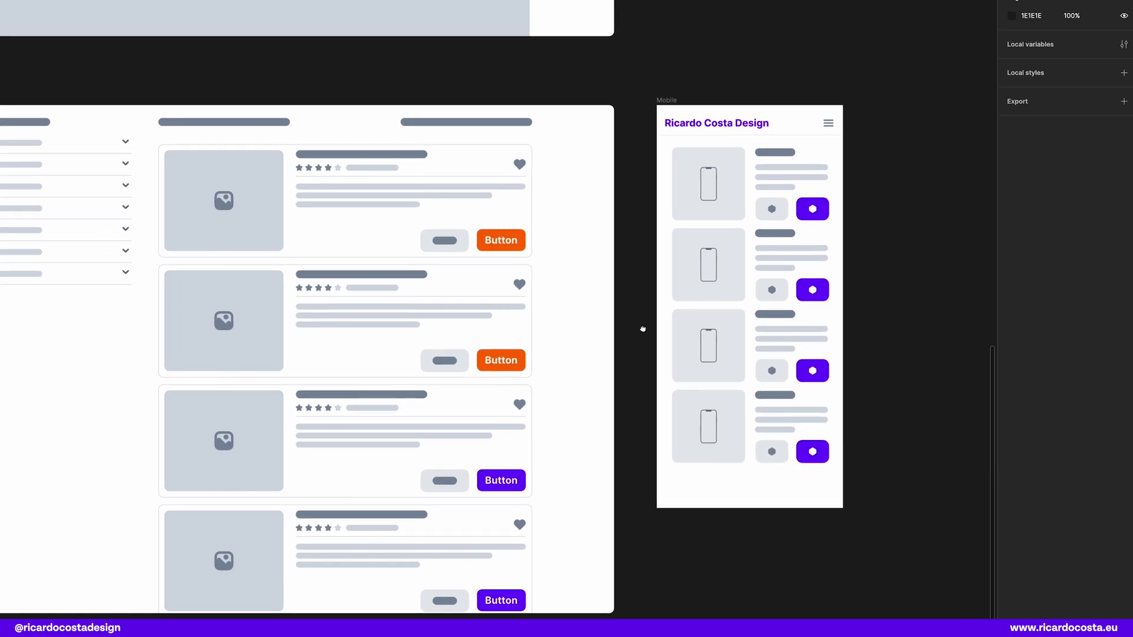
click(803, 218)
click(804, 218)
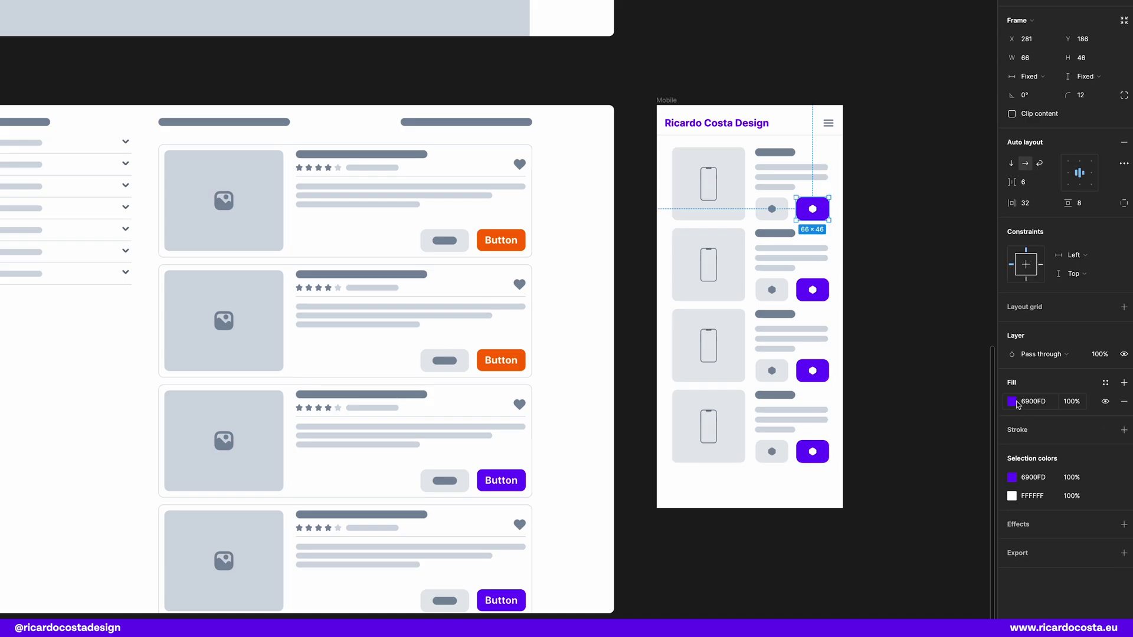
click(1011, 402)
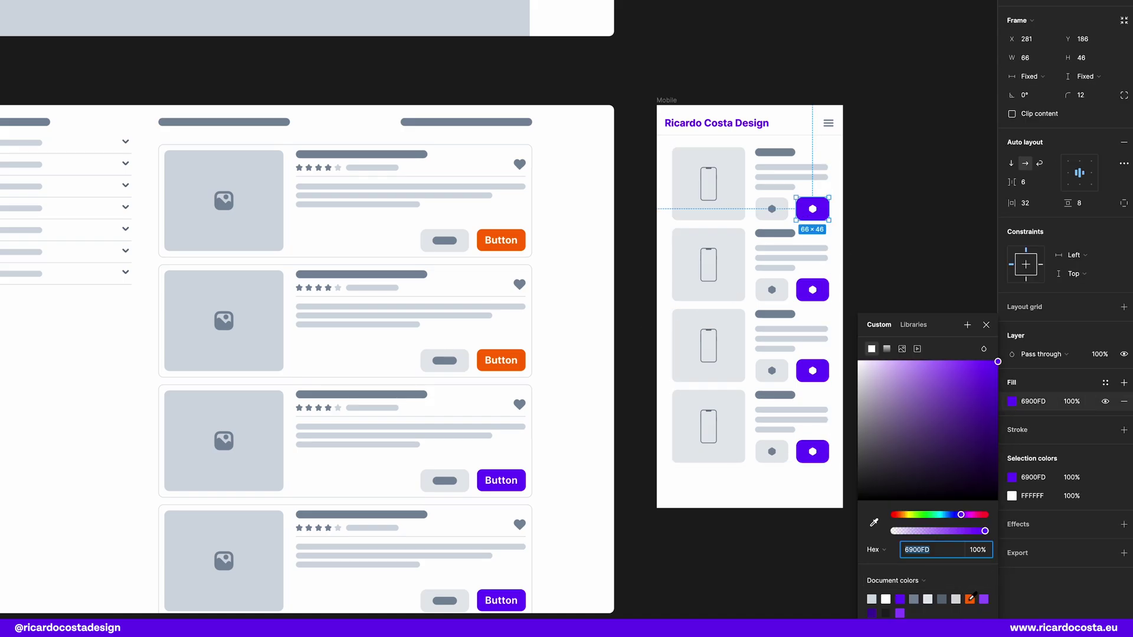
Step: Apply the orange document colour to the first mobile card's button
click(969, 599)
click(915, 239)
scroll(908, 299, down, 2)
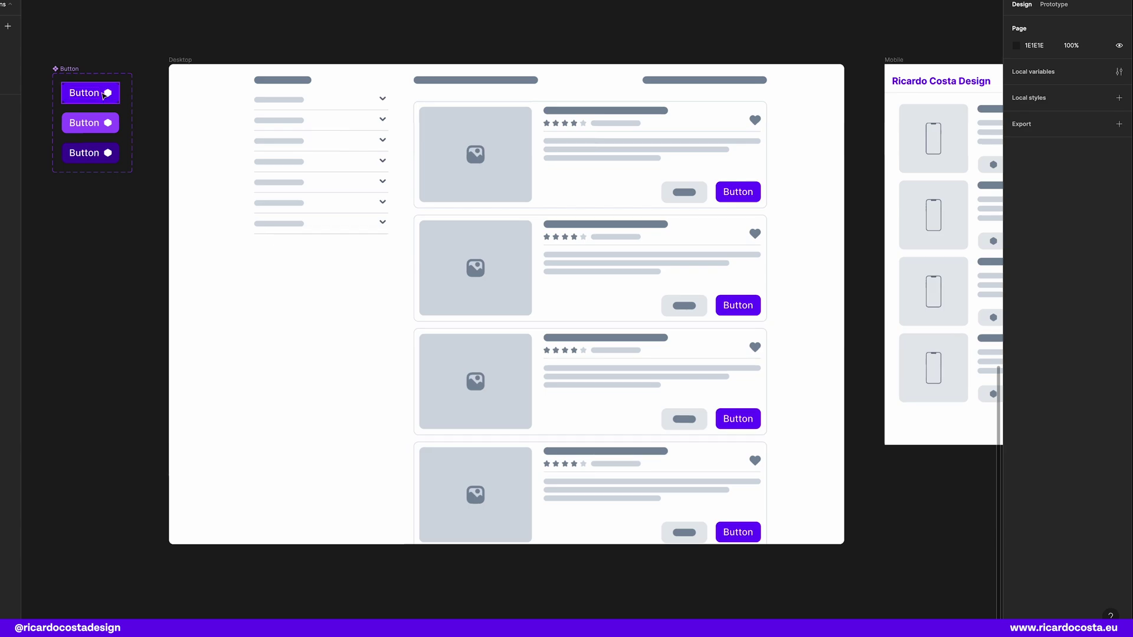
Step: Fill the Button component's Default variant with the orange document colour
click(103, 95)
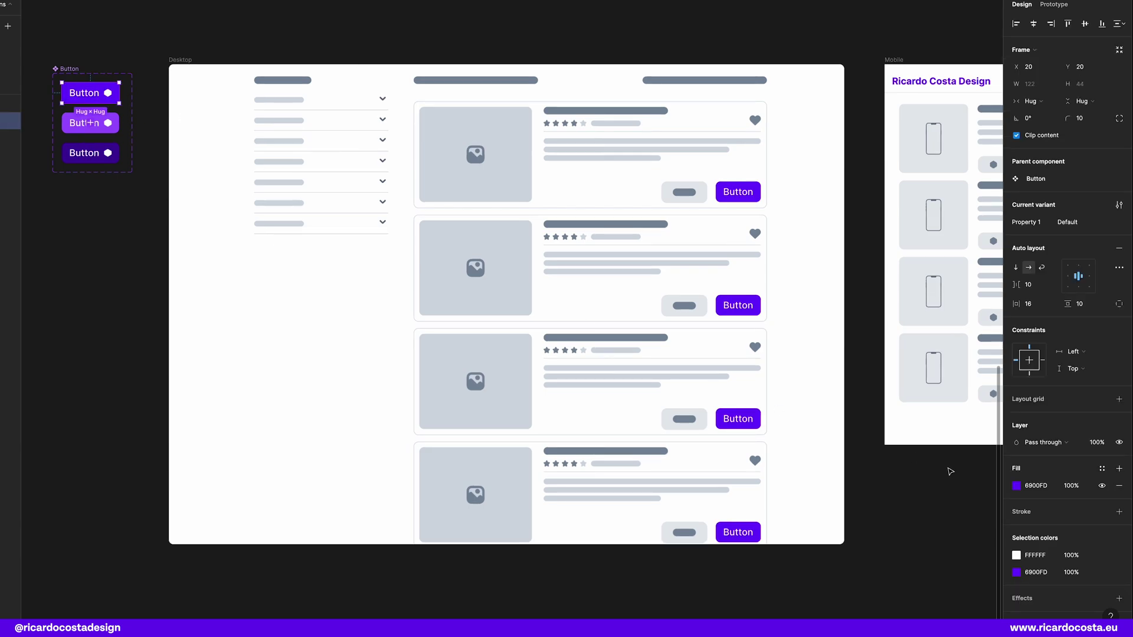
click(1016, 486)
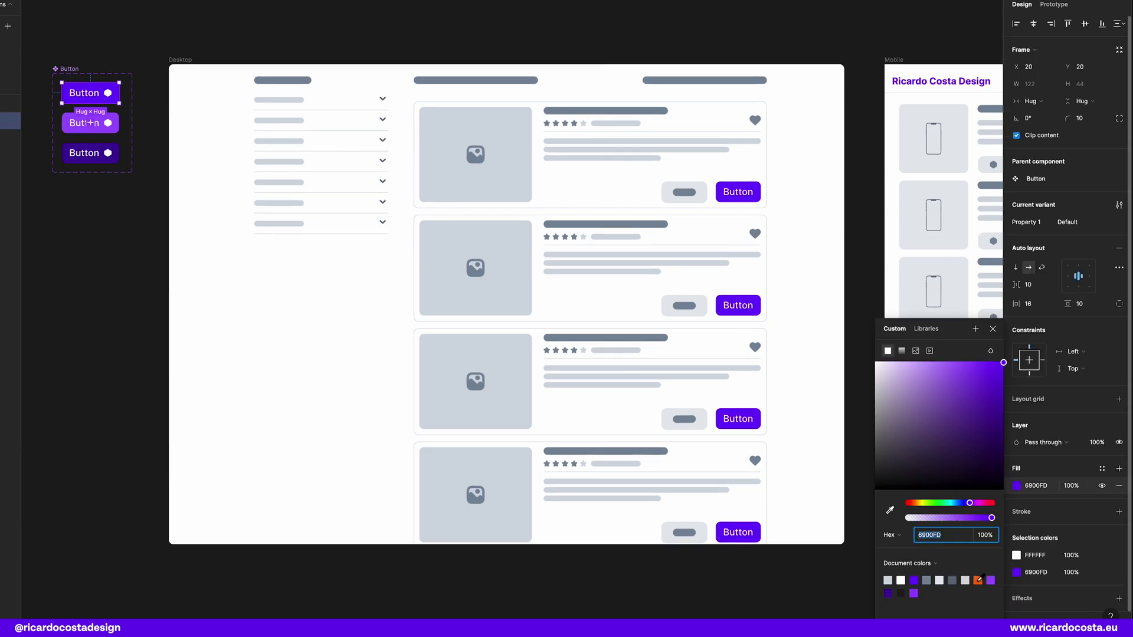
click(977, 580)
click(824, 348)
drag(824, 348, 635, 348)
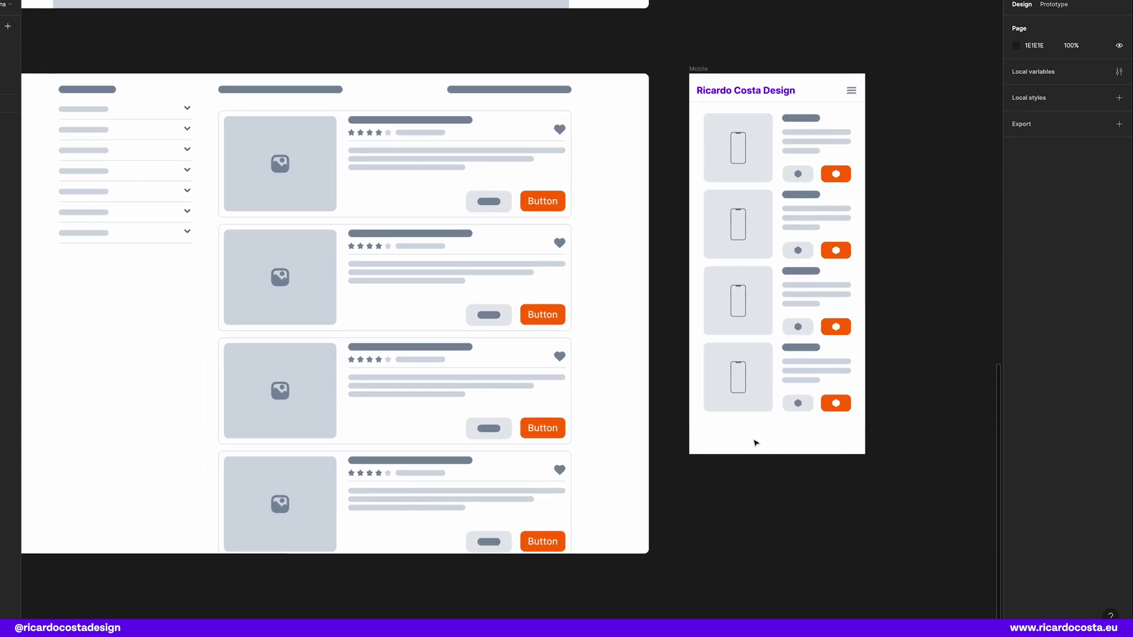
drag(376, 296, 491, 311)
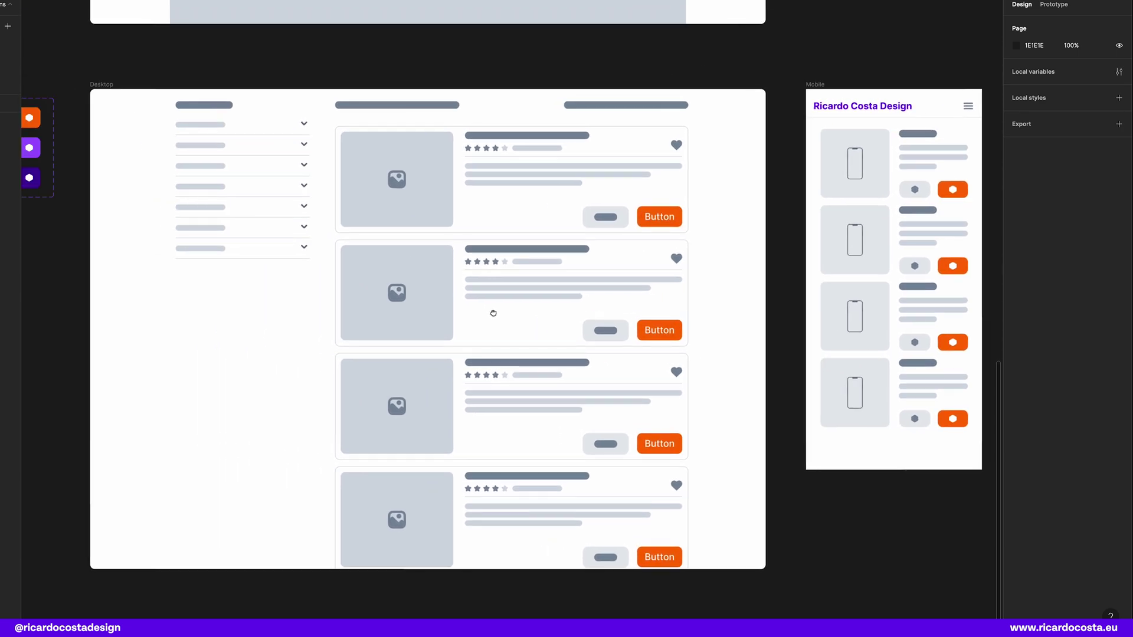
Step: Move the first desktop card's orange and grey buttons about 73 px left
click(677, 215)
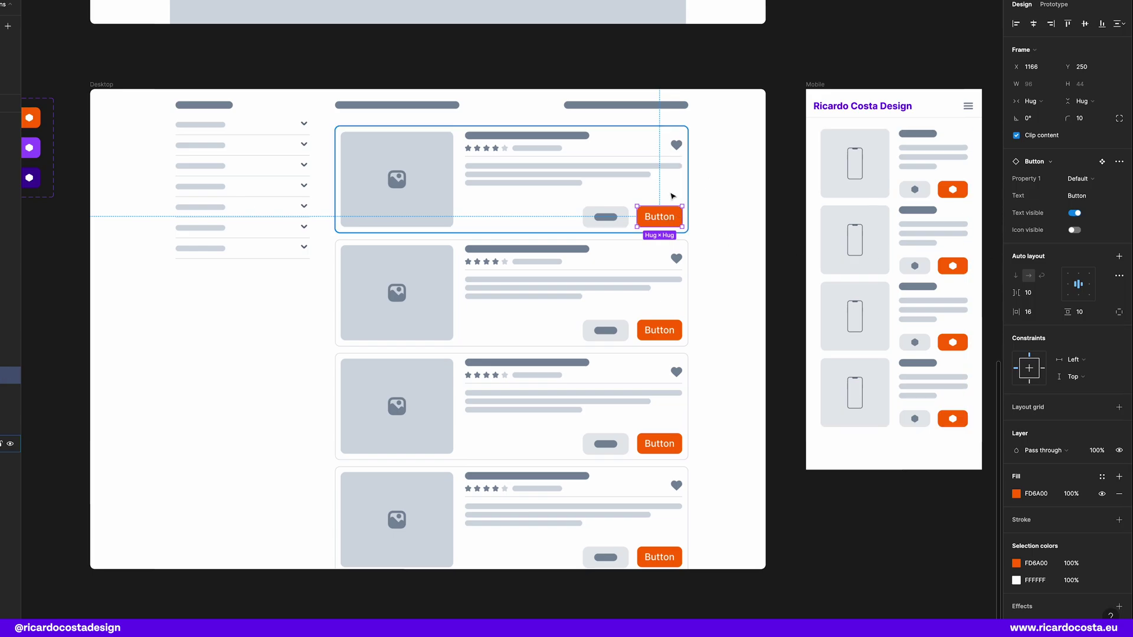
scroll(720, 235, up, 5)
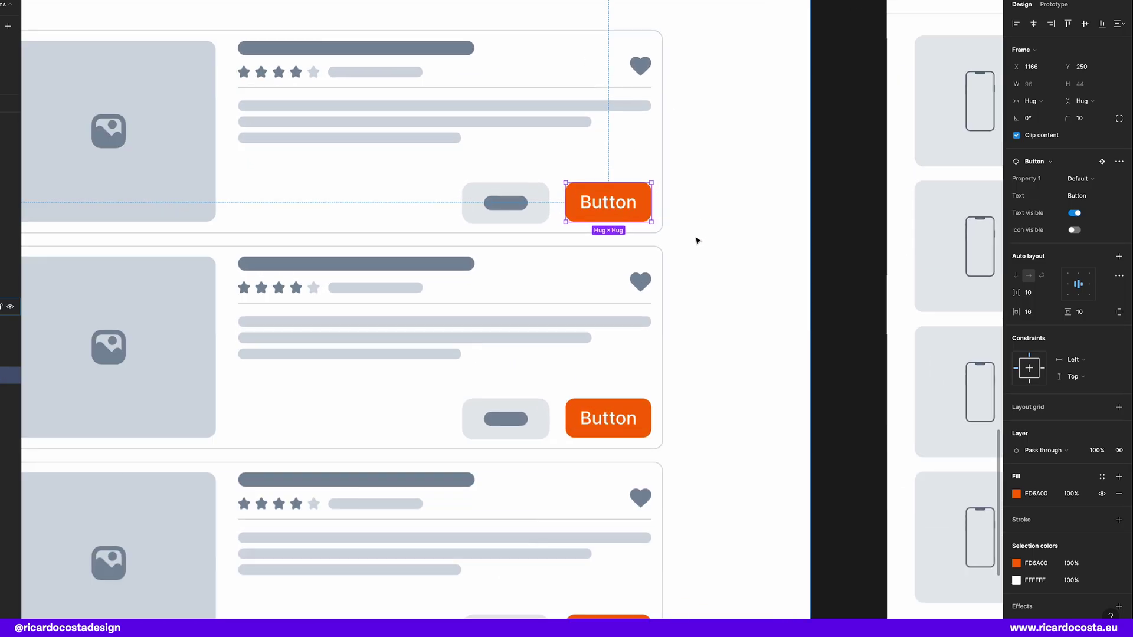
shift+click(538, 200)
drag(546, 200, 506, 195)
click(565, 203)
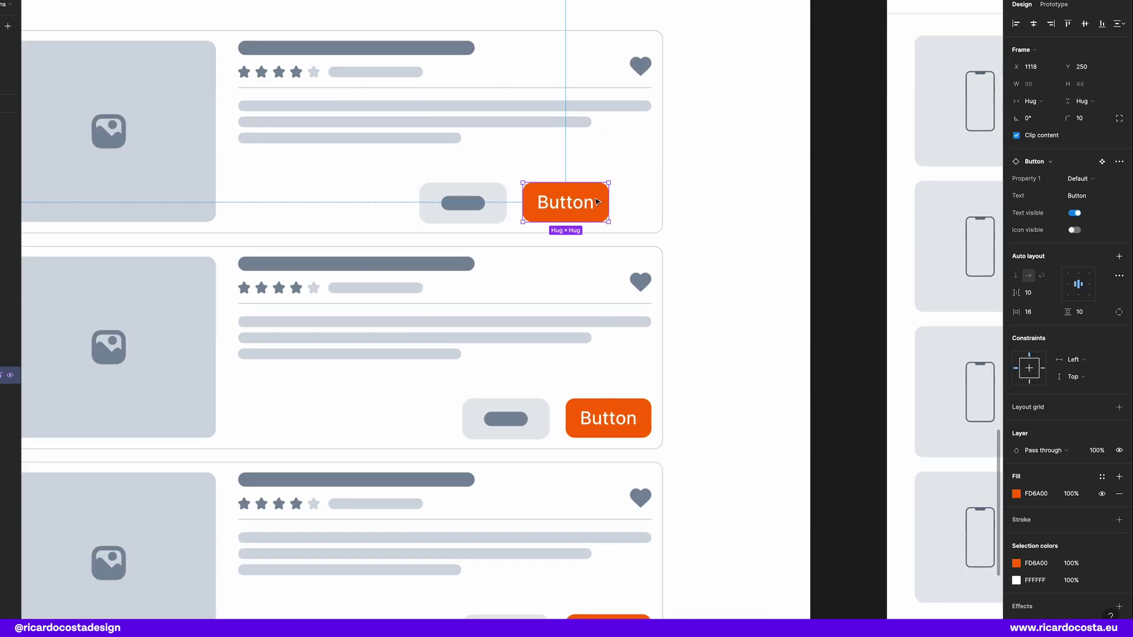
Step: Turn on the button's icon, test Text visible, and swap the icon to Elipse, then back to Hexagon
click(1075, 230)
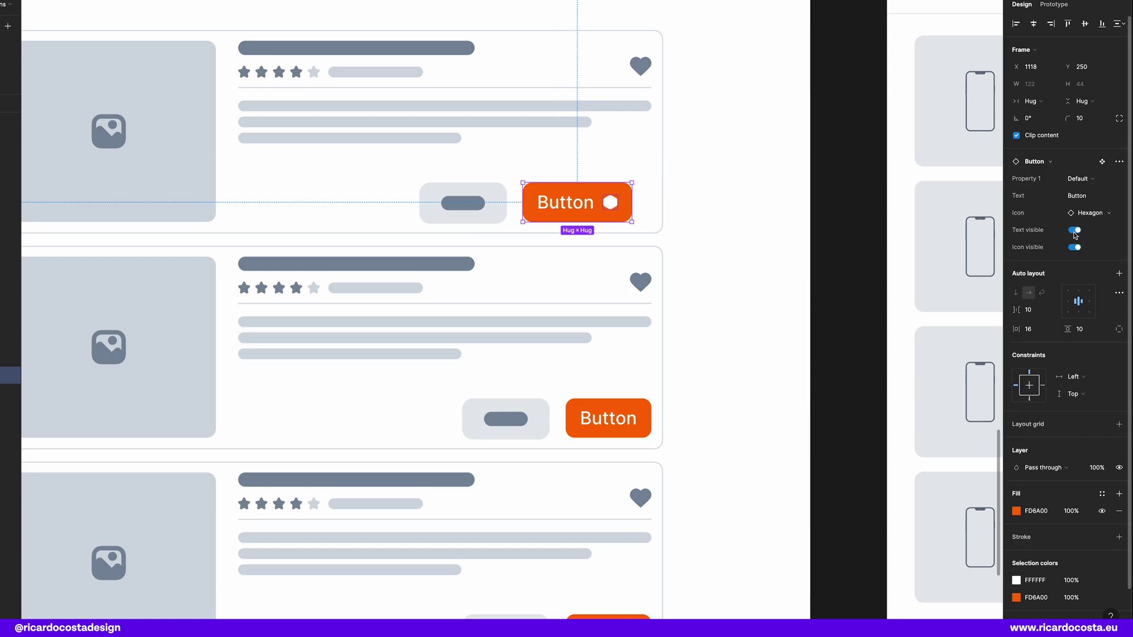
click(1075, 232)
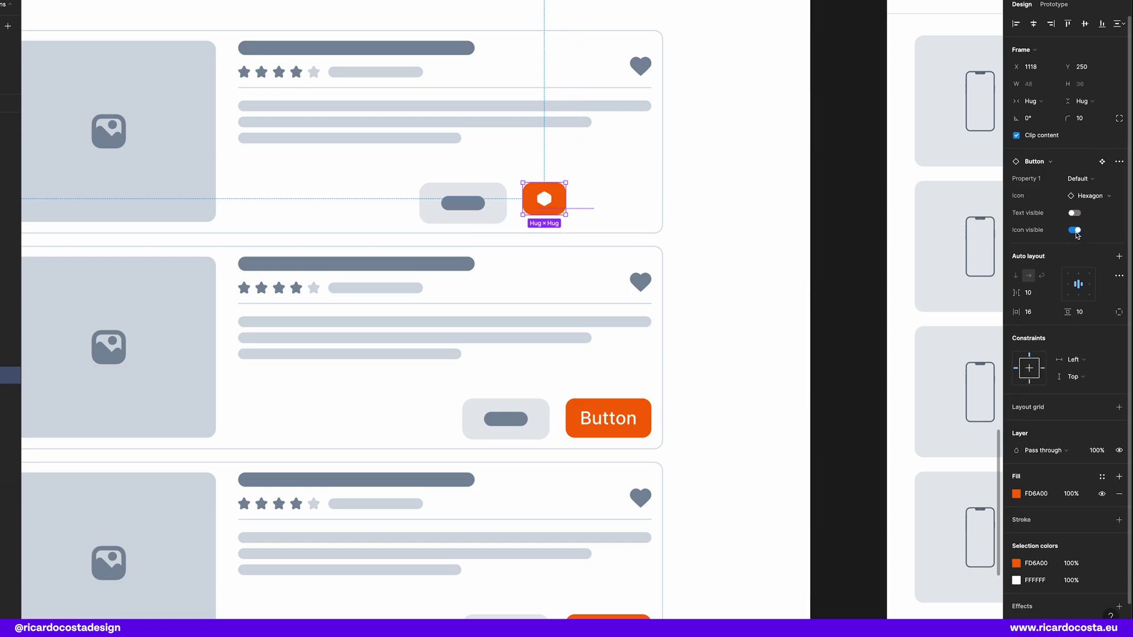
click(1074, 214)
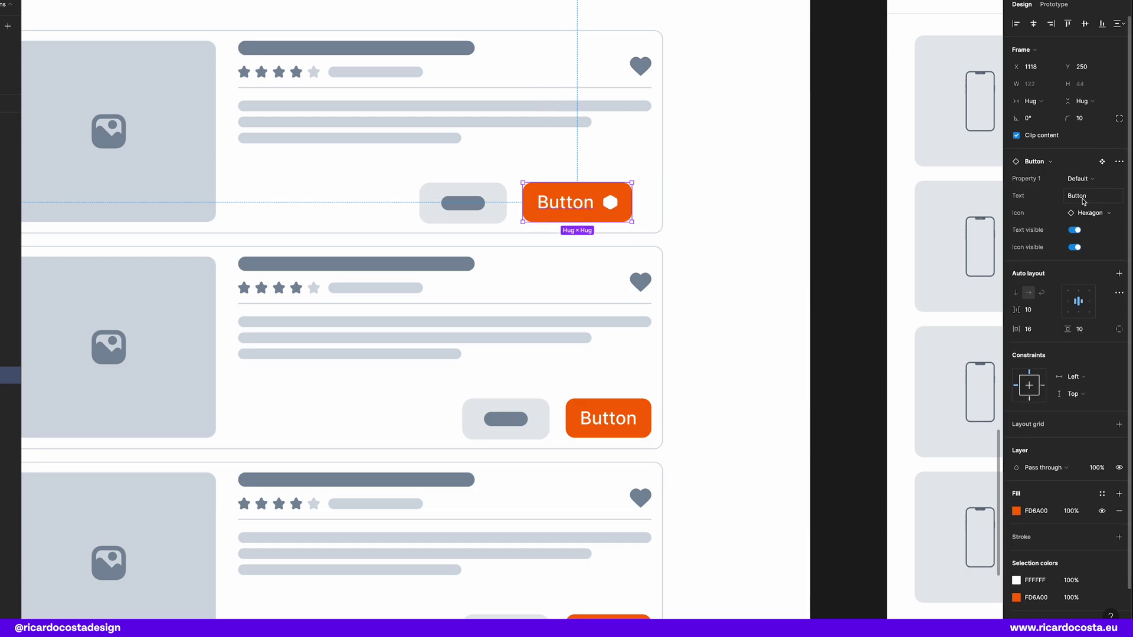
click(1090, 213)
click(1046, 294)
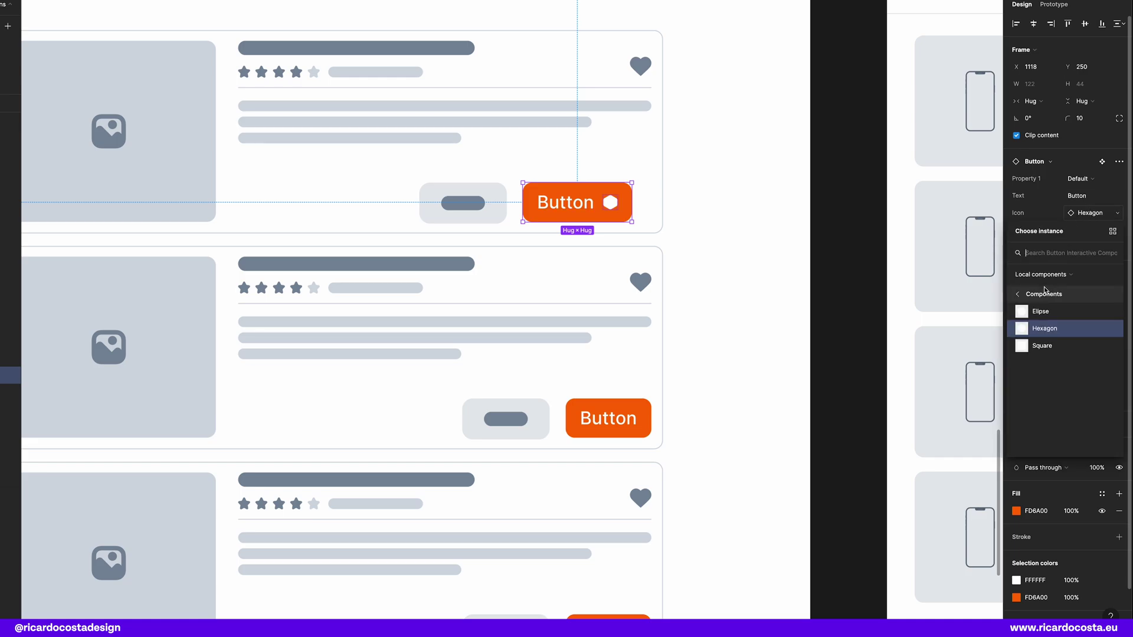
click(1046, 313)
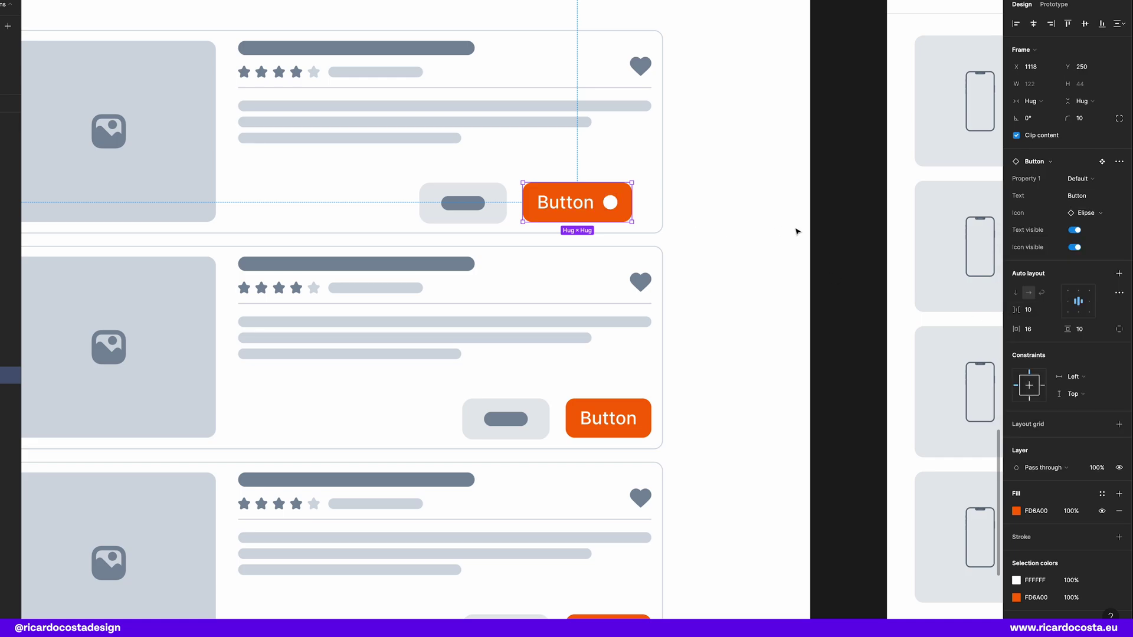
click(1099, 212)
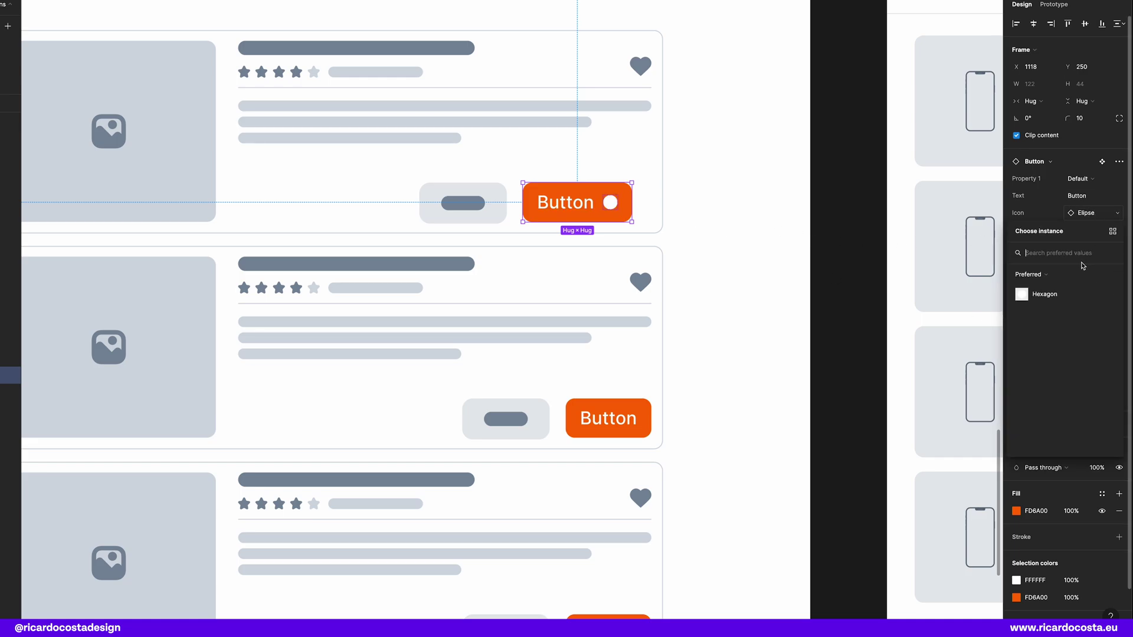
click(1044, 295)
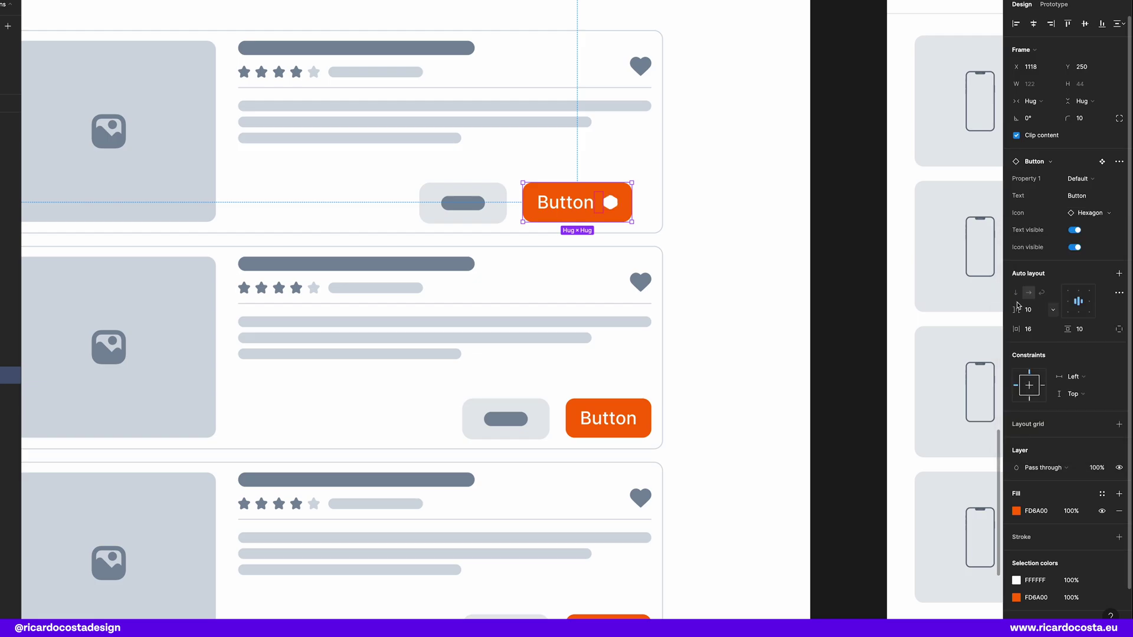
click(741, 295)
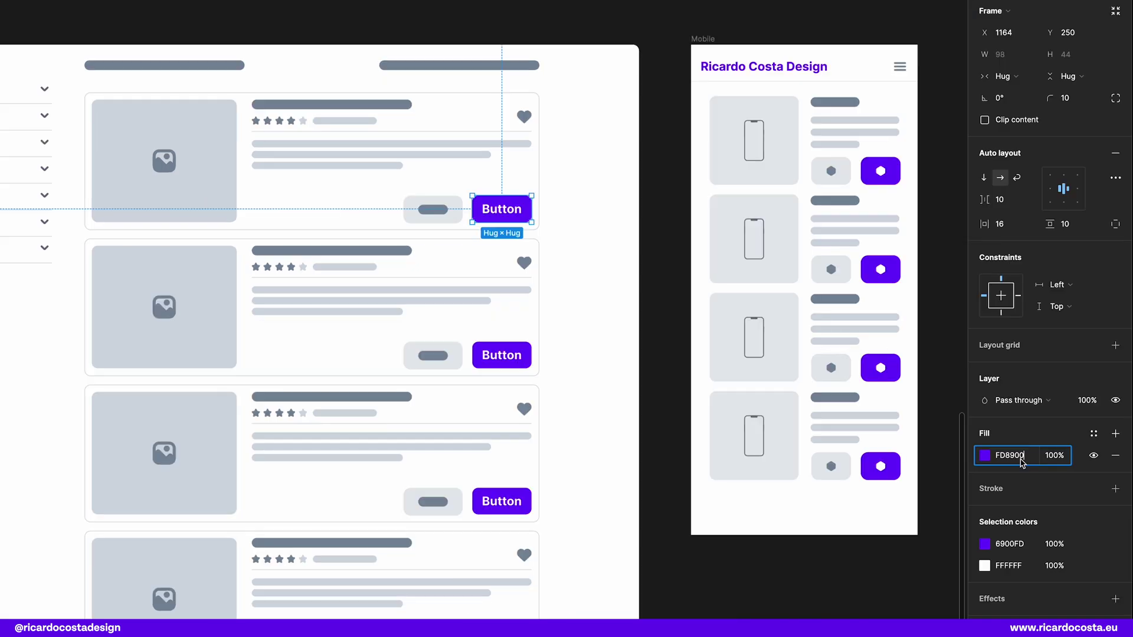
Step: Recolour the three desktop card buttons orange FD8900, pasting properties onto the third
click(984, 454)
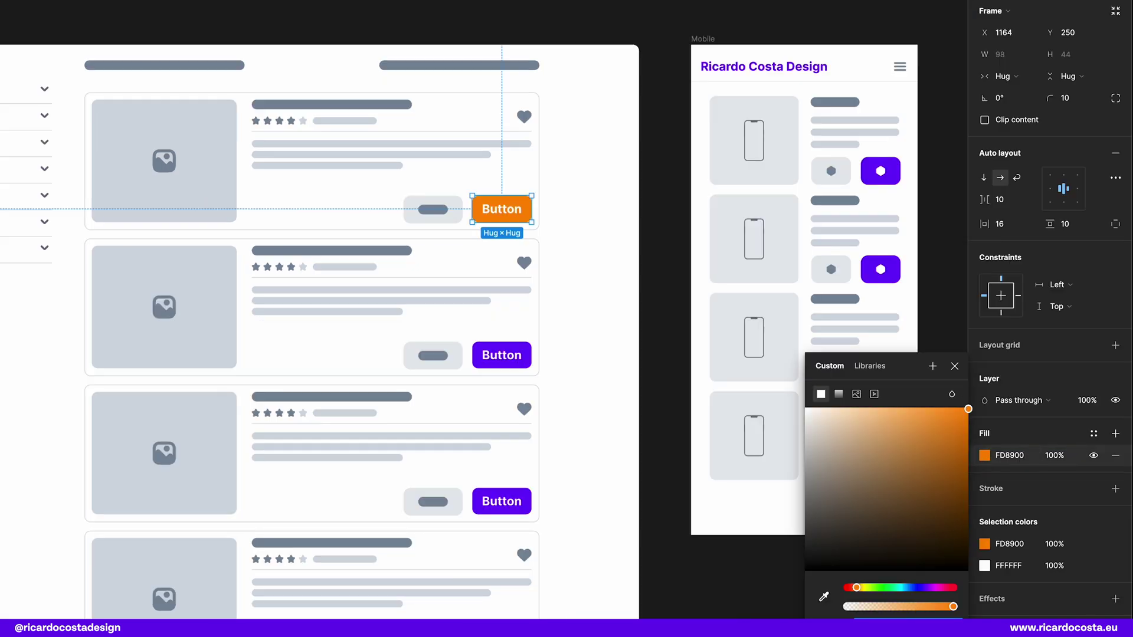
click(502, 354)
click(984, 455)
click(501, 501)
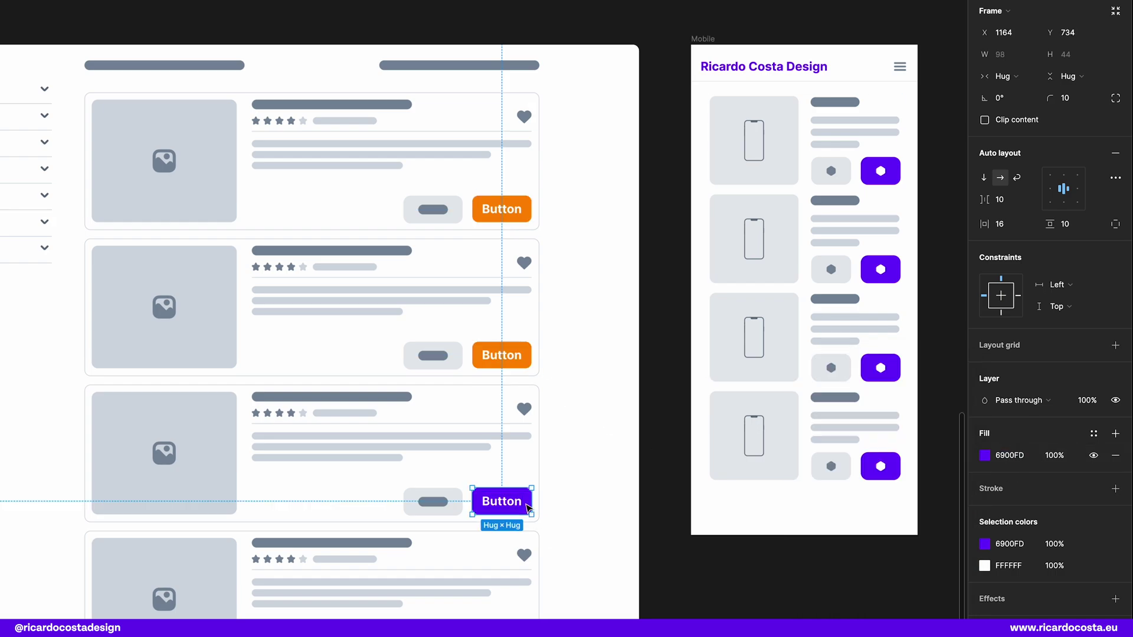
click(984, 454)
key(ctrl+alt+v)
key(ctrl+z)
key(ctrl+shift+z)
Step: Paste the orange FD8900 fill onto all four mobile card buttons with Ctrl+Alt+V
click(890, 172)
double_click(891, 172)
click(984, 455)
key(ctrl+alt+v)
click(885, 270)
click(984, 455)
key(ctrl+alt+v)
click(880, 367)
double_click(880, 367)
click(984, 455)
key(ctrl+alt+v)
click(881, 466)
click(984, 455)
key(ctrl+alt+v)
click(736, 607)
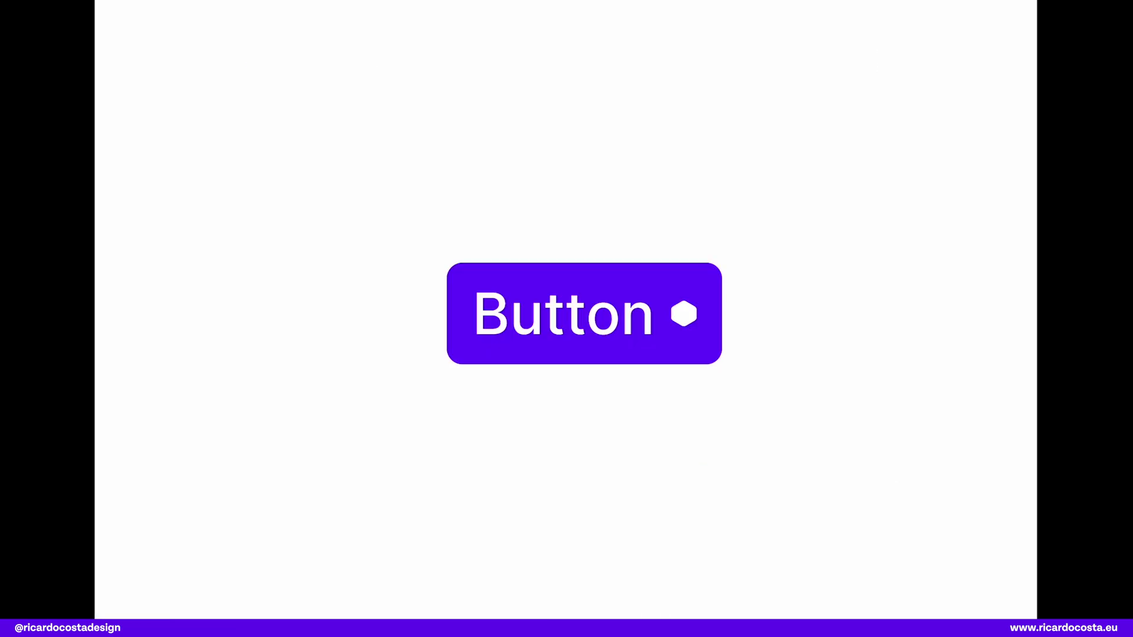